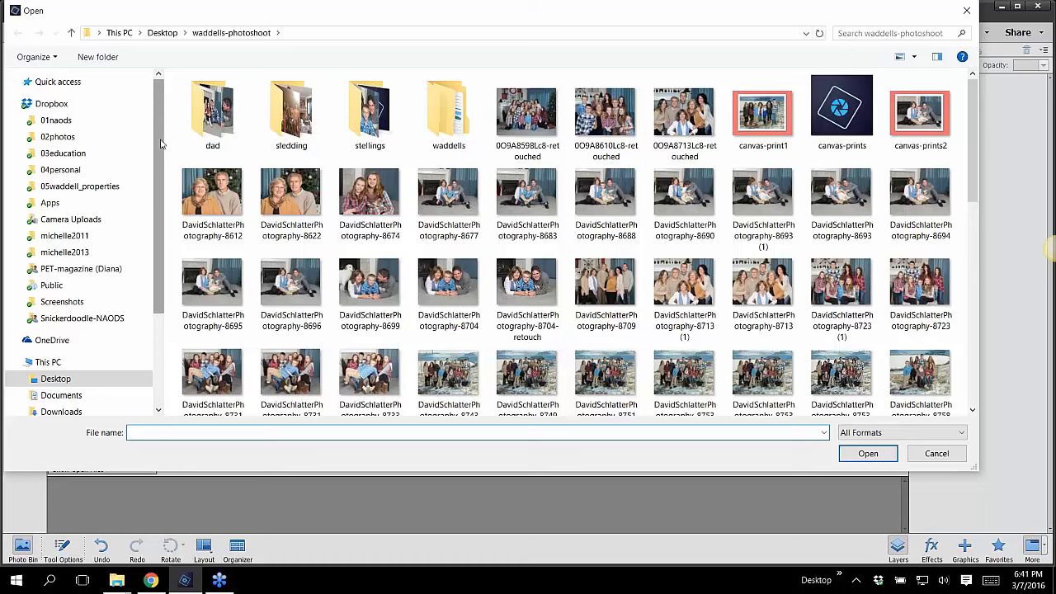
# Open SD_Heartsong-NoteCardLined6 from 01naods > webinars > 2016-summit > 01layers-tools-menus > basic-layers-layerstyles and enlarge its document window
pyautogui.click(57, 119)
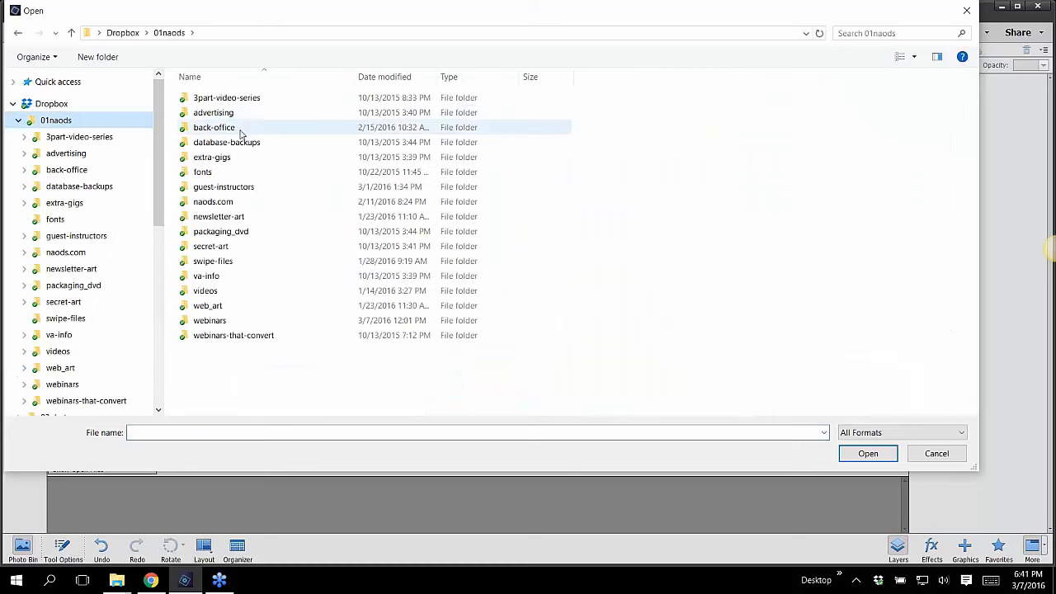
pyautogui.doubleClick(218, 324)
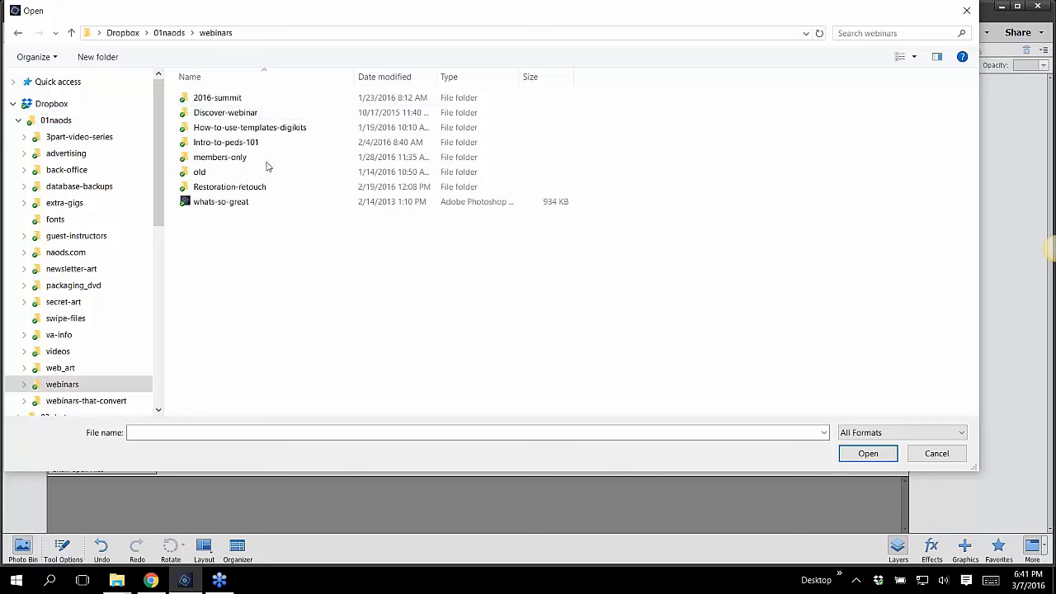
pyautogui.doubleClick(241, 98)
pyautogui.doubleClick(240, 98)
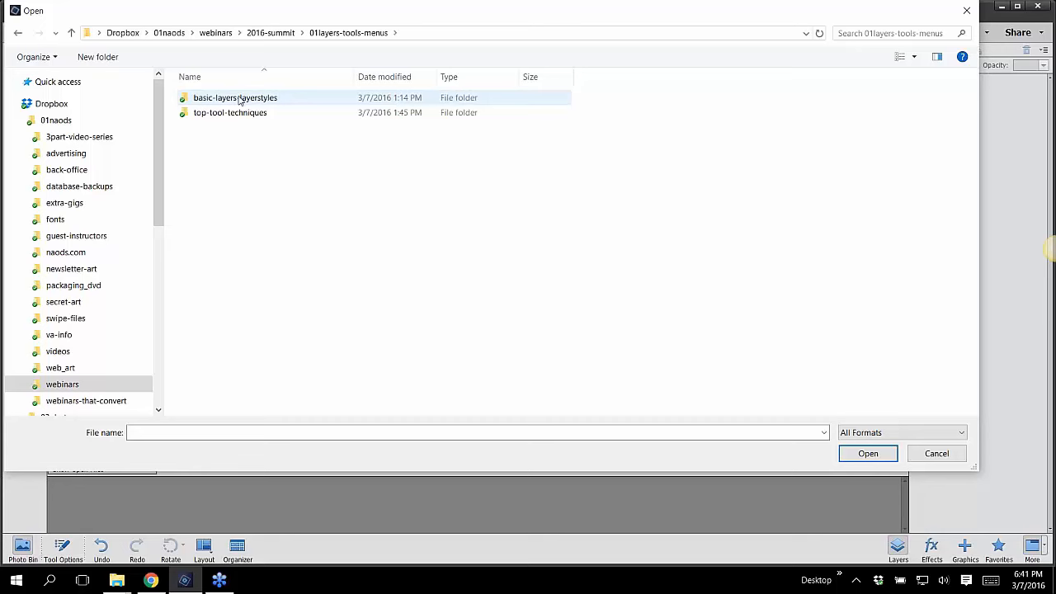
pyautogui.doubleClick(239, 98)
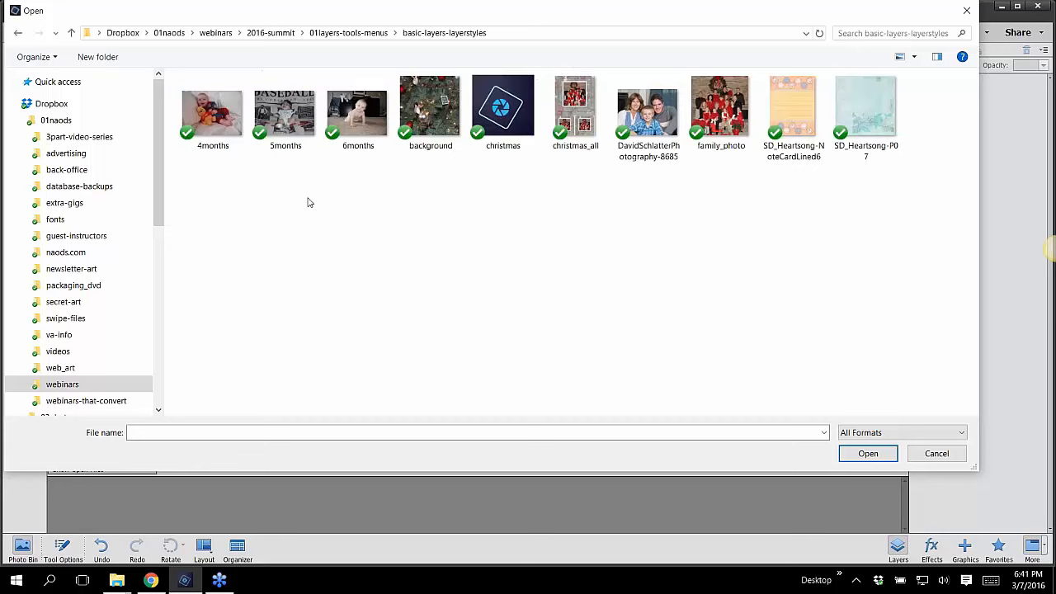
pyautogui.click(817, 117)
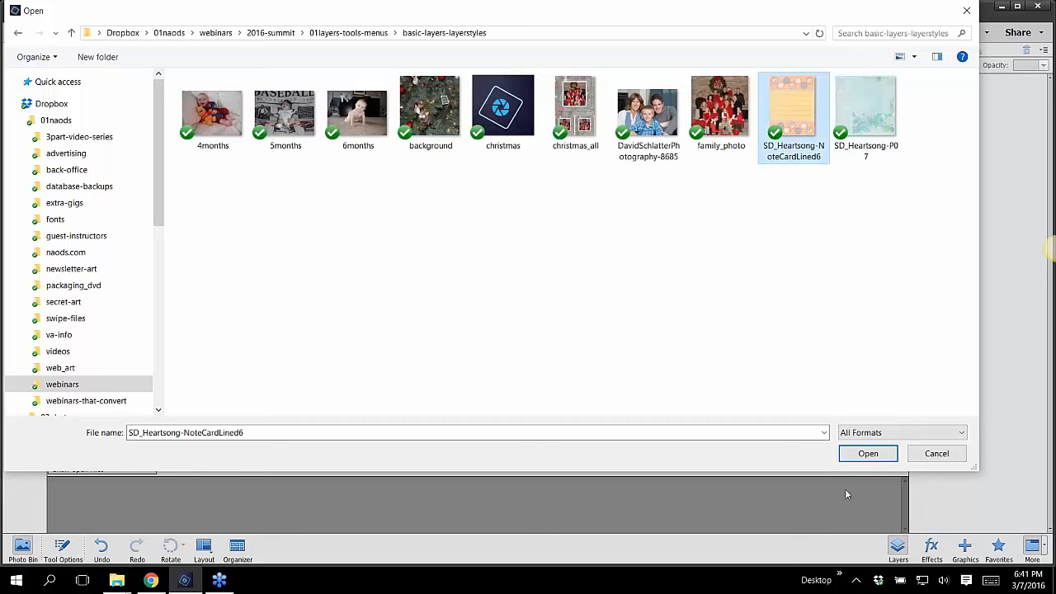
pyautogui.click(868, 453)
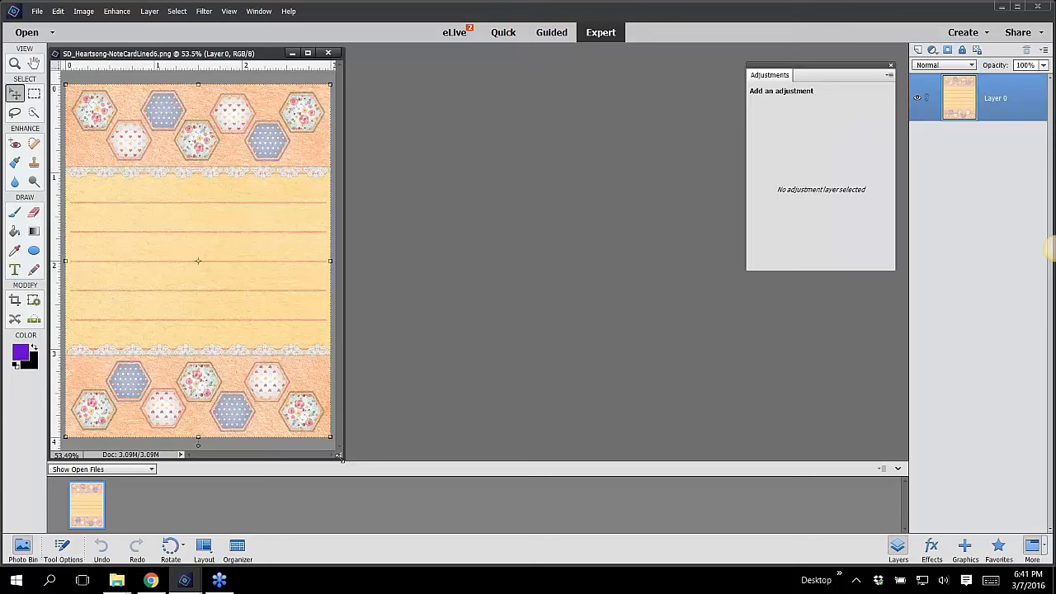
pyautogui.moveTo(342, 456); pyautogui.dragTo(503, 488)
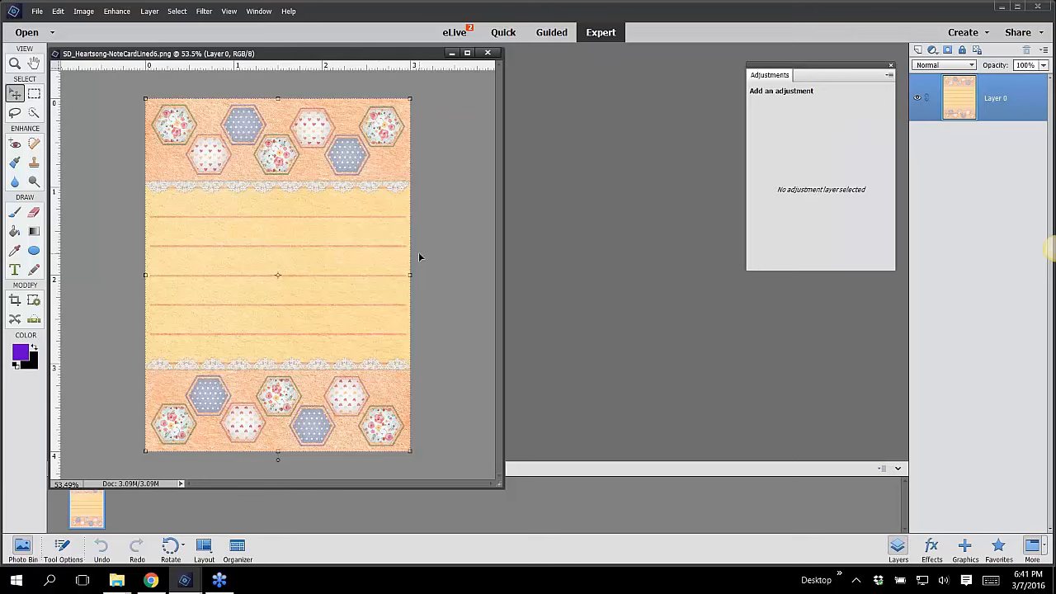
# Check the note card's document width, height and resolution in Image Size, leaving the dialog without changes
pyautogui.click(80, 12)
pyautogui.moveTo(111, 97)
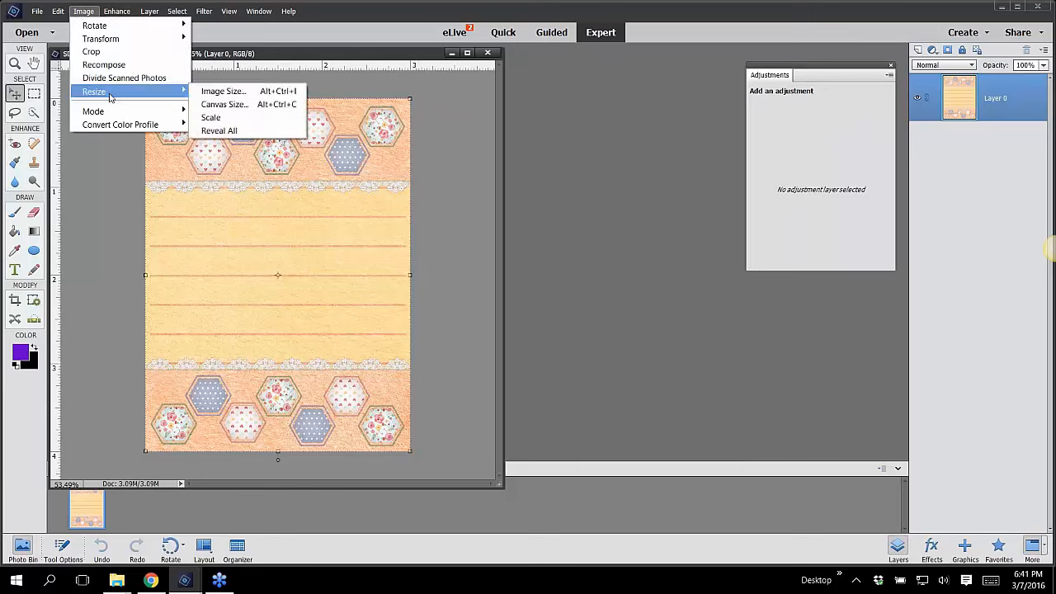
pyautogui.click(199, 93)
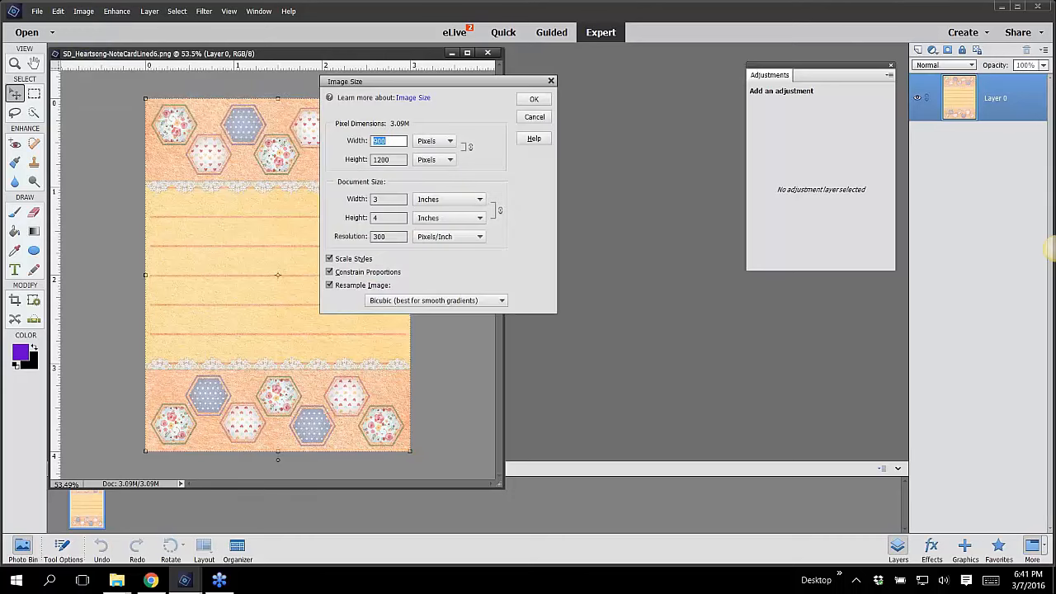
pyautogui.doubleClick(374, 200)
pyautogui.press('Tab')
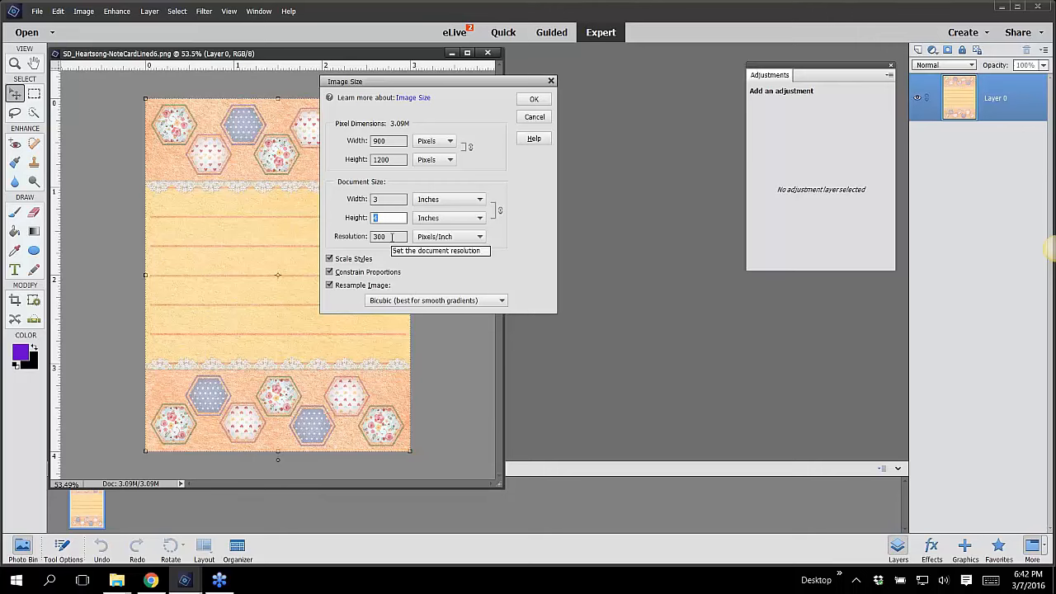
pyautogui.press('Tab')
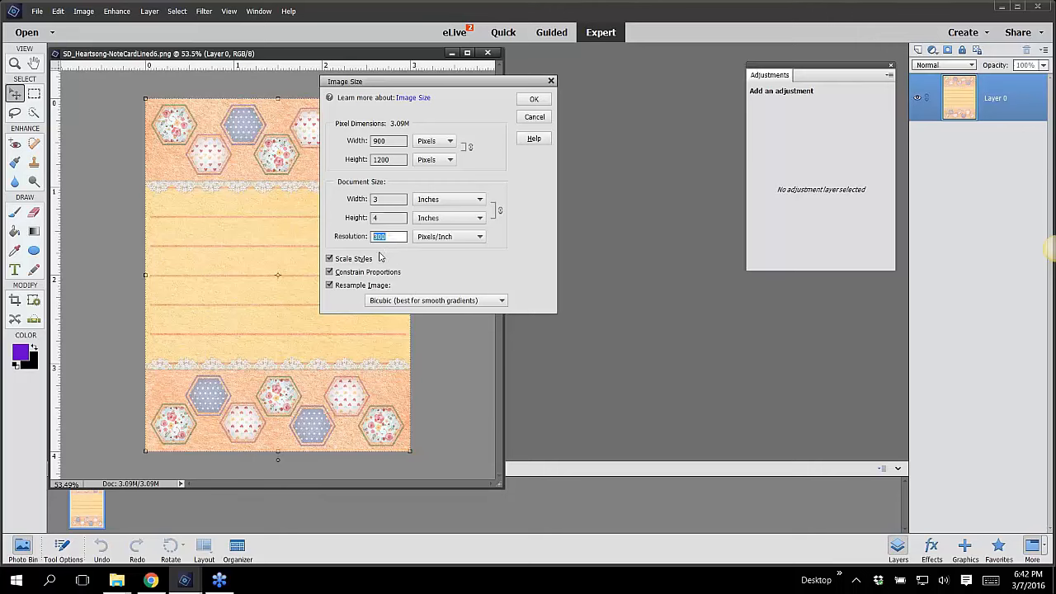
pyautogui.click(534, 116)
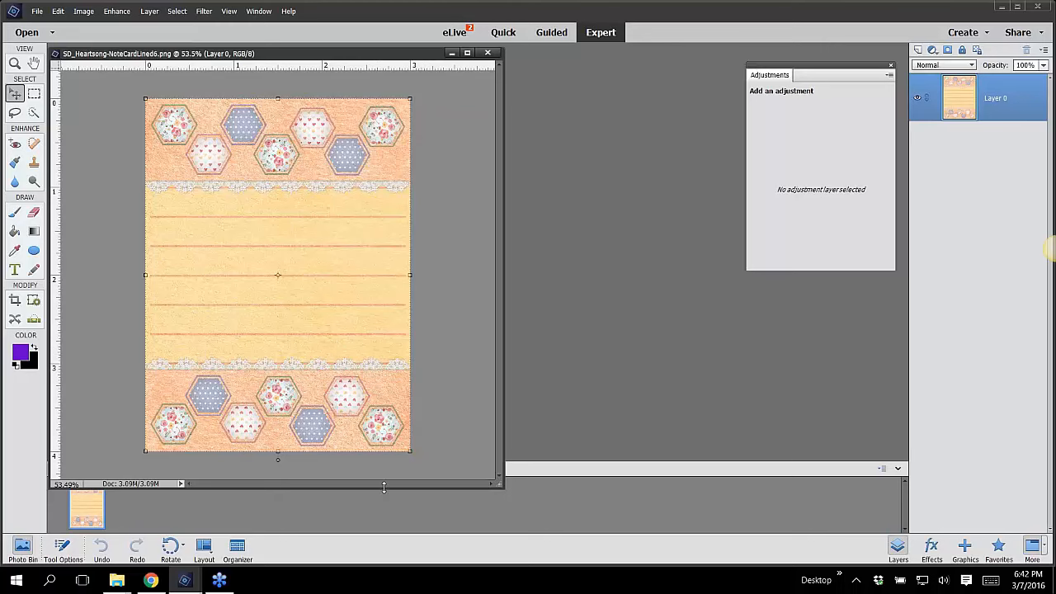
# Shorten the note card window to uncover the Photo Bin, and open the 6months photo from the basic-layers-layerstyles folder
pyautogui.moveTo(384, 487); pyautogui.dragTo(384, 448)
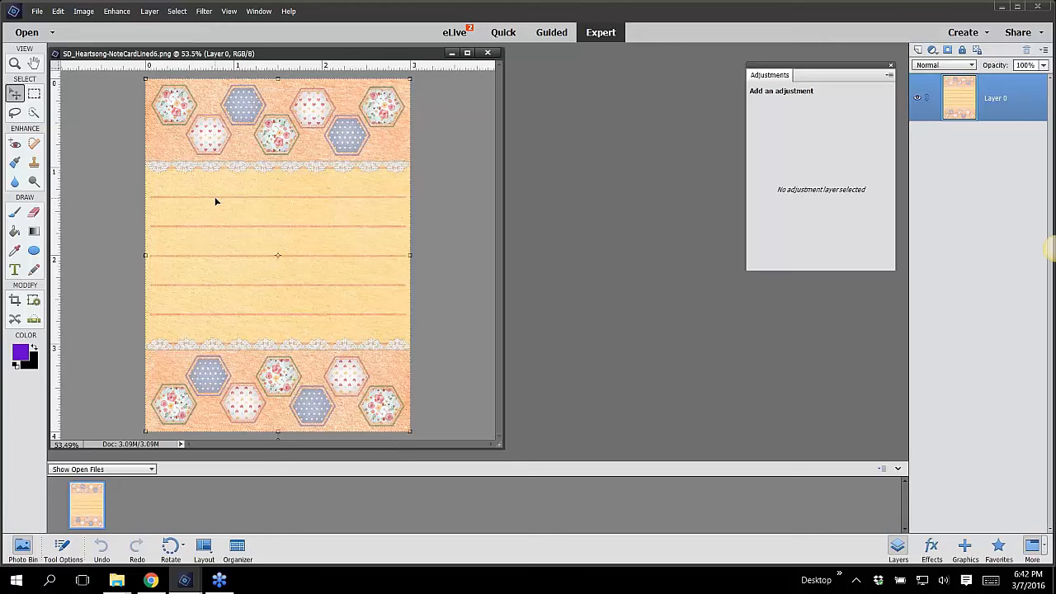
pyautogui.click(39, 12)
pyautogui.click(56, 38)
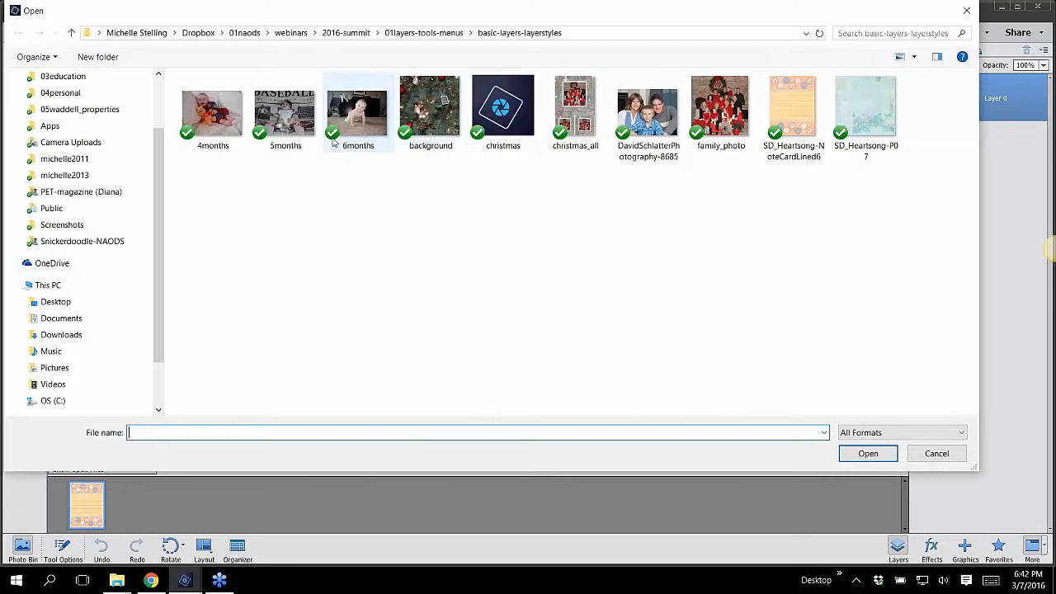
pyautogui.click(205, 114)
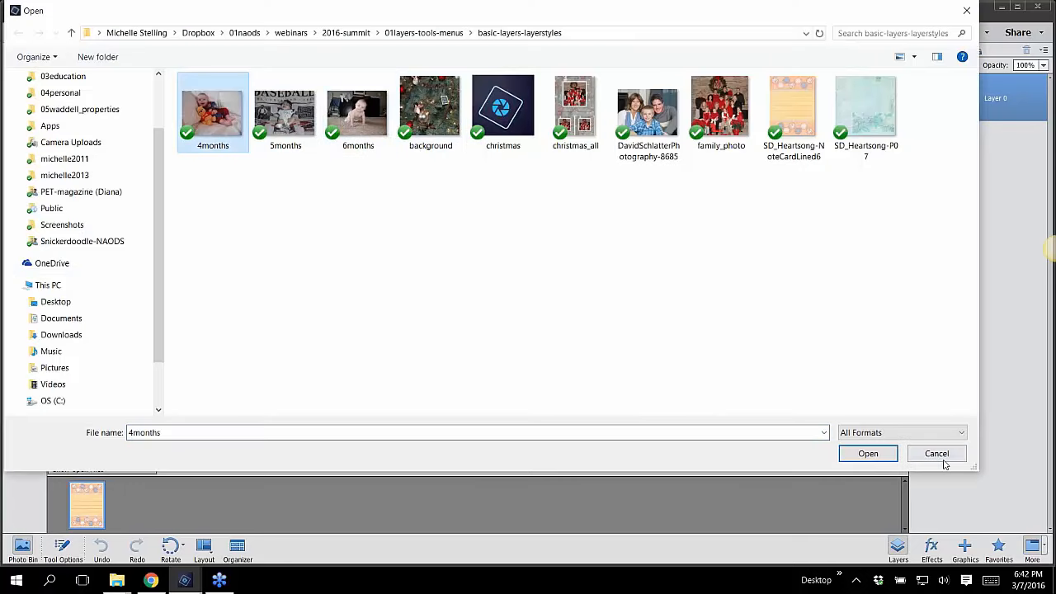
pyautogui.click(358, 114)
pyautogui.click(868, 453)
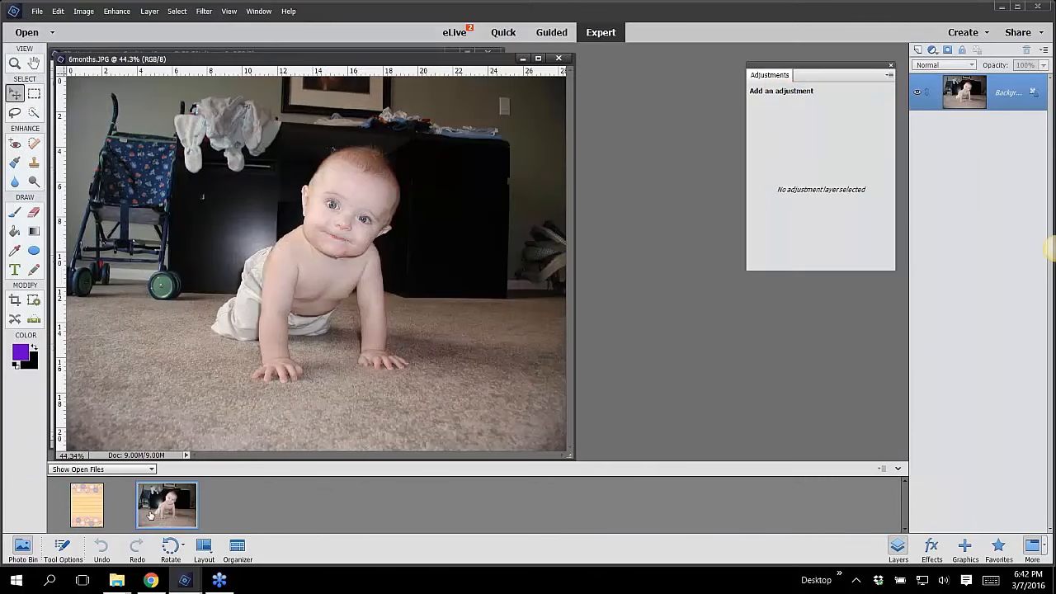
# Move the 6months window off the note card, and add the photo to the card as a new layer over its lined middle area
pyautogui.click(67, 551)
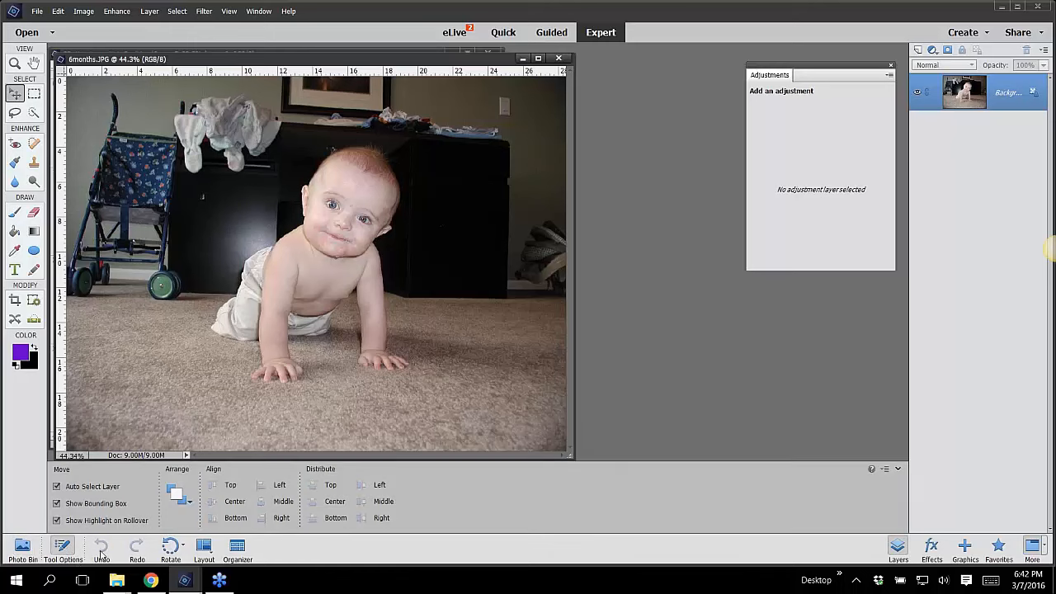
pyautogui.click(22, 548)
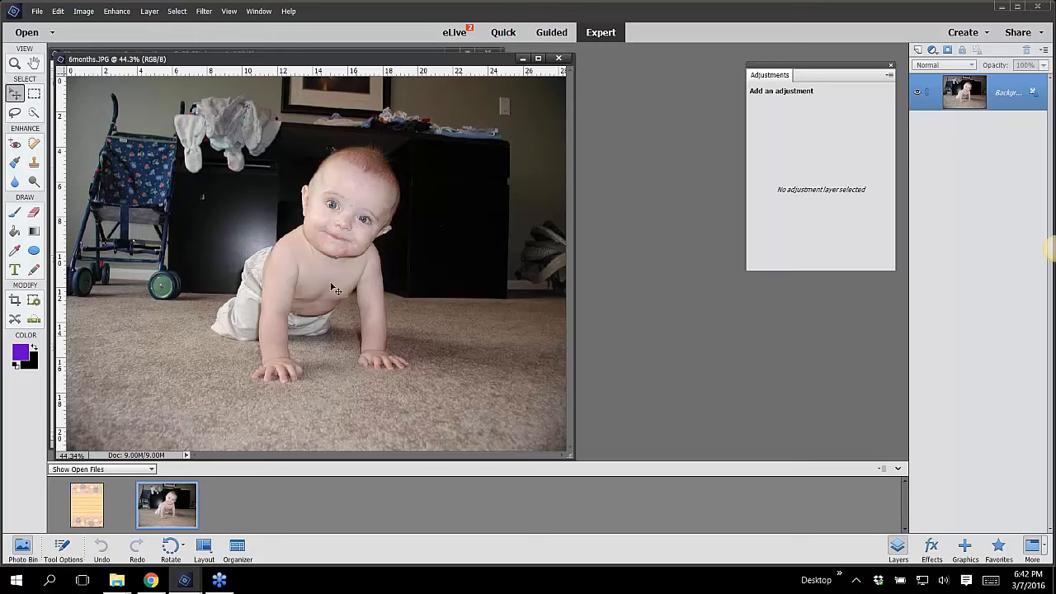
pyautogui.moveTo(276, 63); pyautogui.dragTo(610, 80)
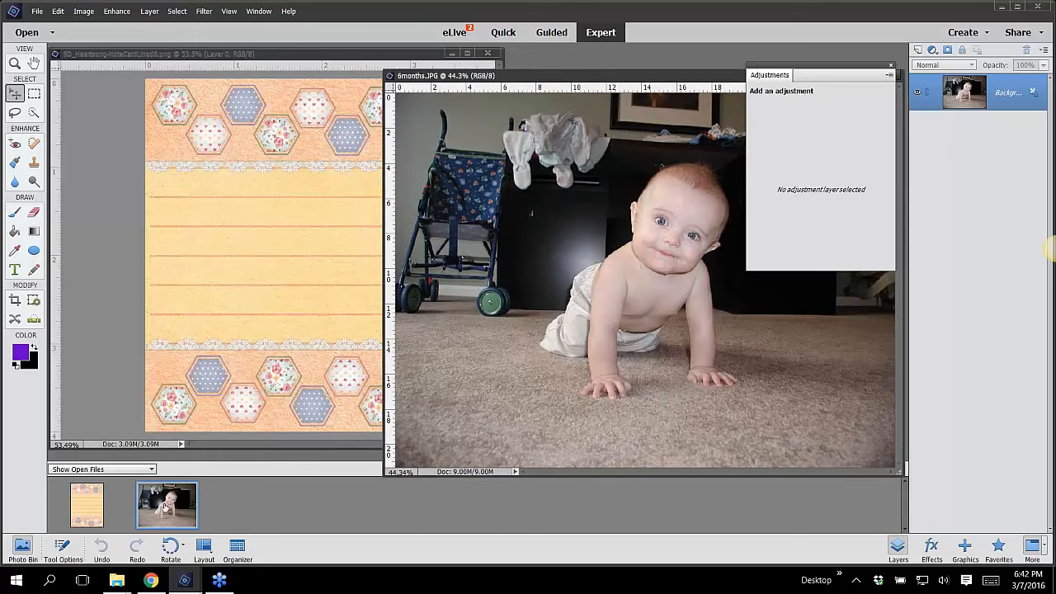
pyautogui.moveTo(164, 513); pyautogui.dragTo(237, 320)
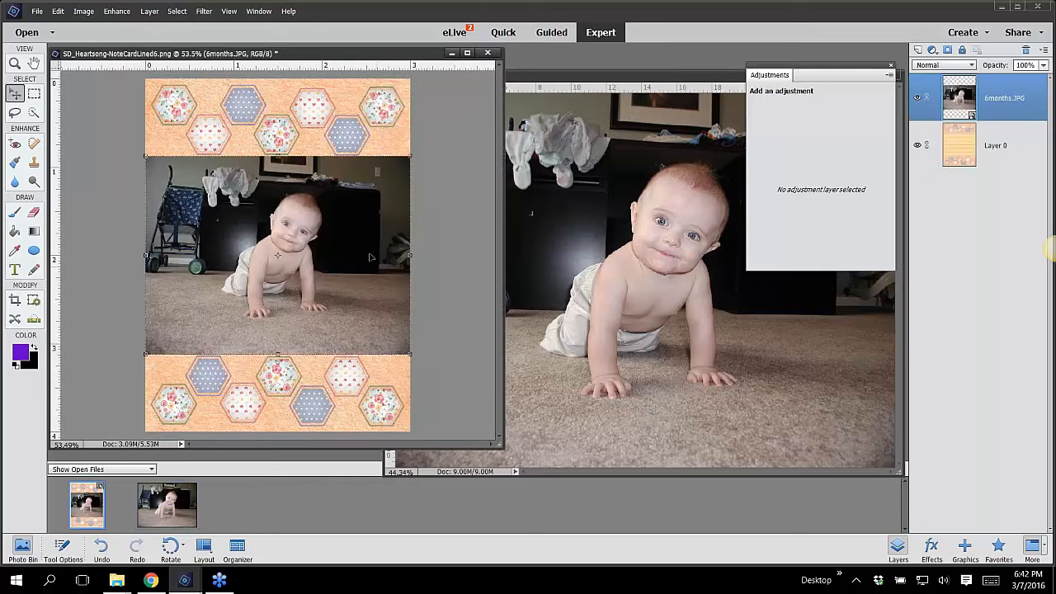
pyautogui.moveTo(358, 263); pyautogui.dragTo(297, 297)
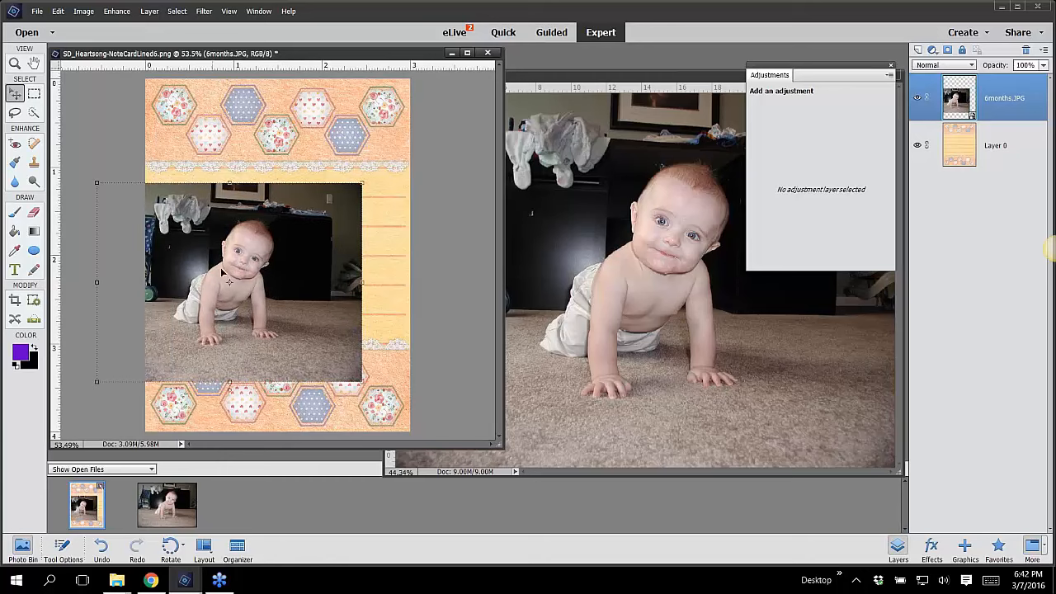
pyautogui.moveTo(213, 283); pyautogui.dragTo(257, 258)
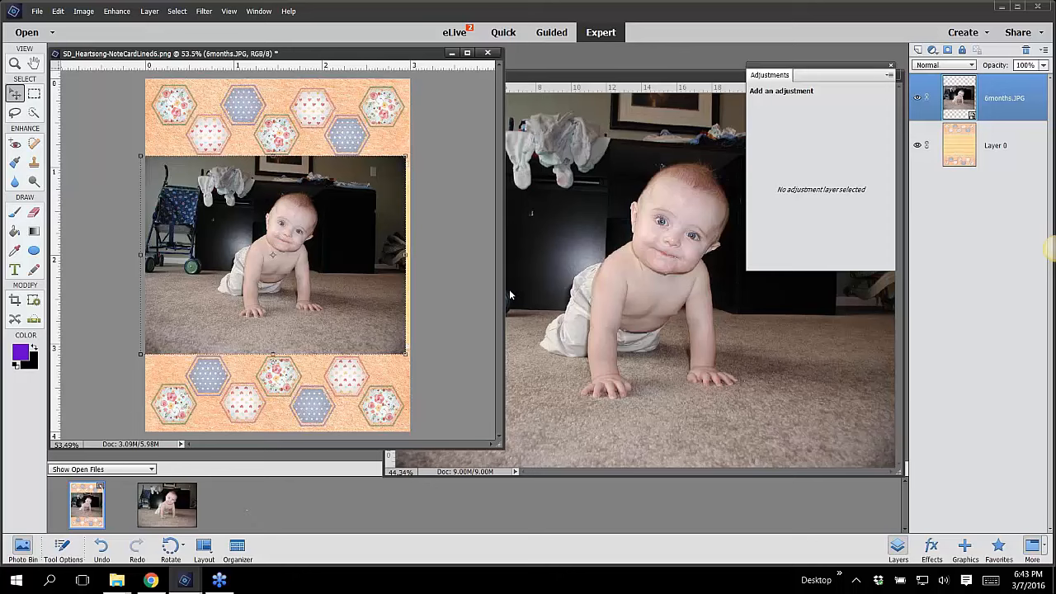
# Open the 5months photo from the basic-layers-layerstyles folder and move its window clear of the note card
pyautogui.click(37, 10)
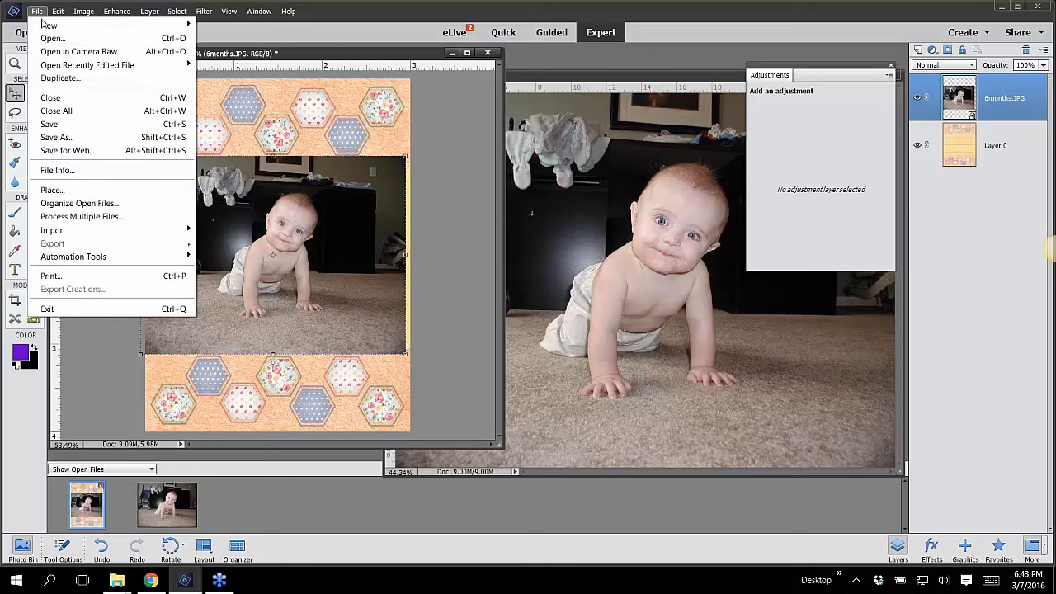
pyautogui.click(52, 38)
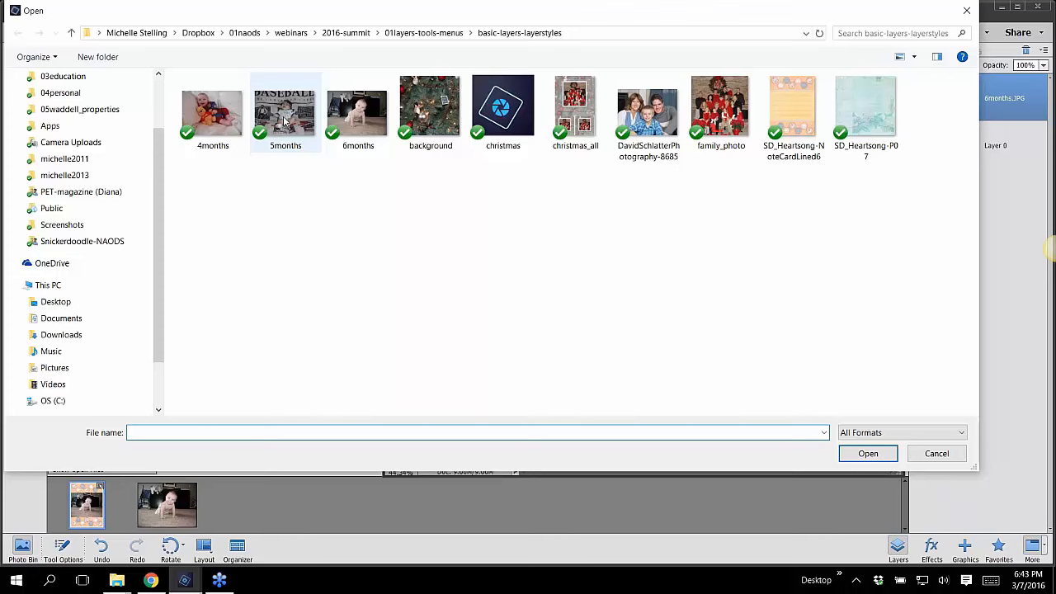
pyautogui.click(280, 122)
pyautogui.click(850, 454)
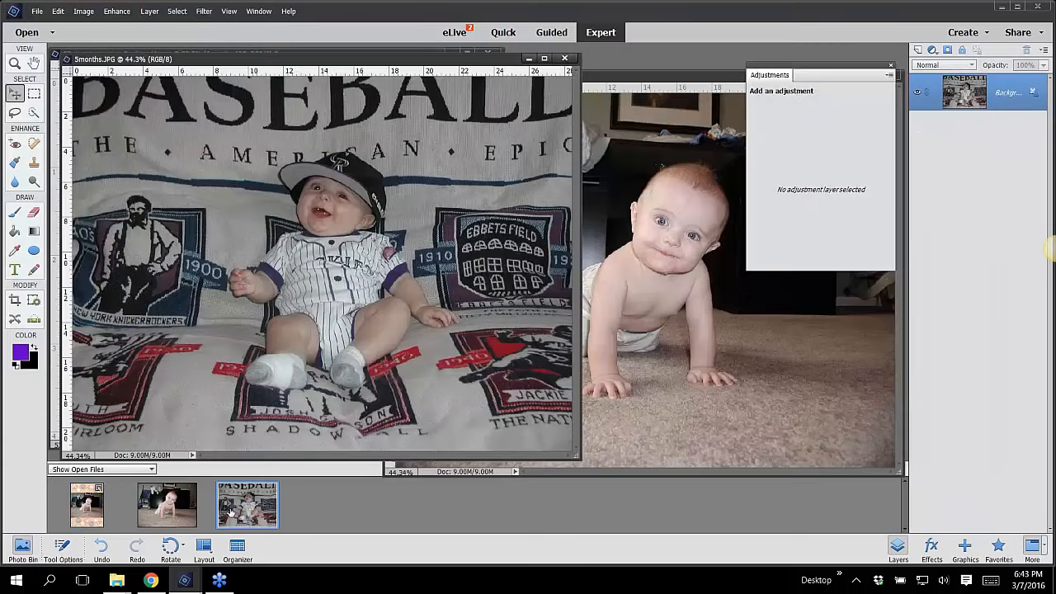
pyautogui.moveTo(256, 61); pyautogui.dragTo(635, 192)
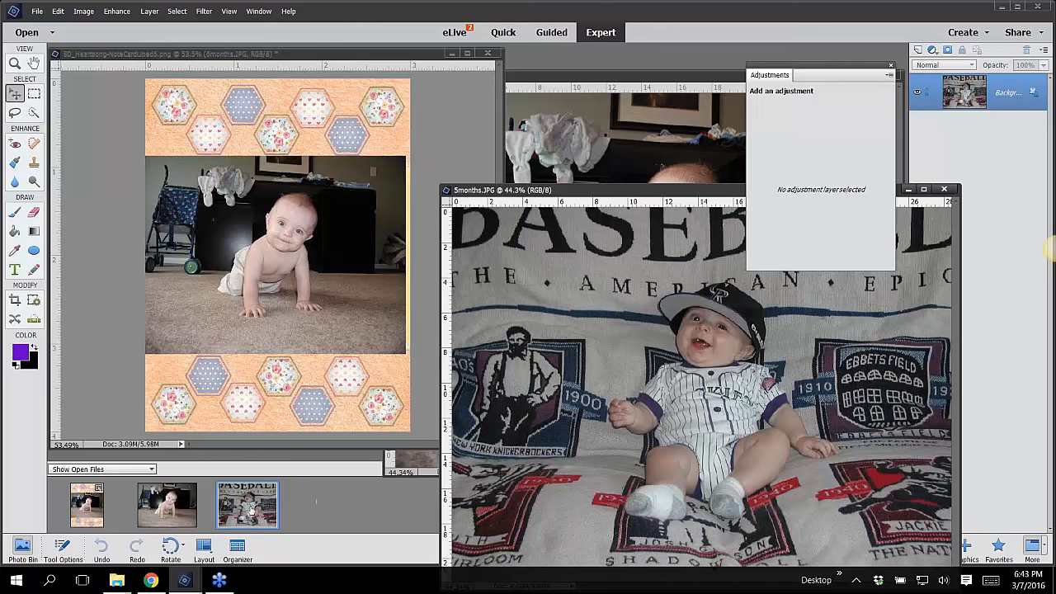
# Add the 5months photo to the note card as a layer covering the 6months photo, keeping the card as the active document
pyautogui.moveTo(247, 509); pyautogui.dragTo(270, 280)
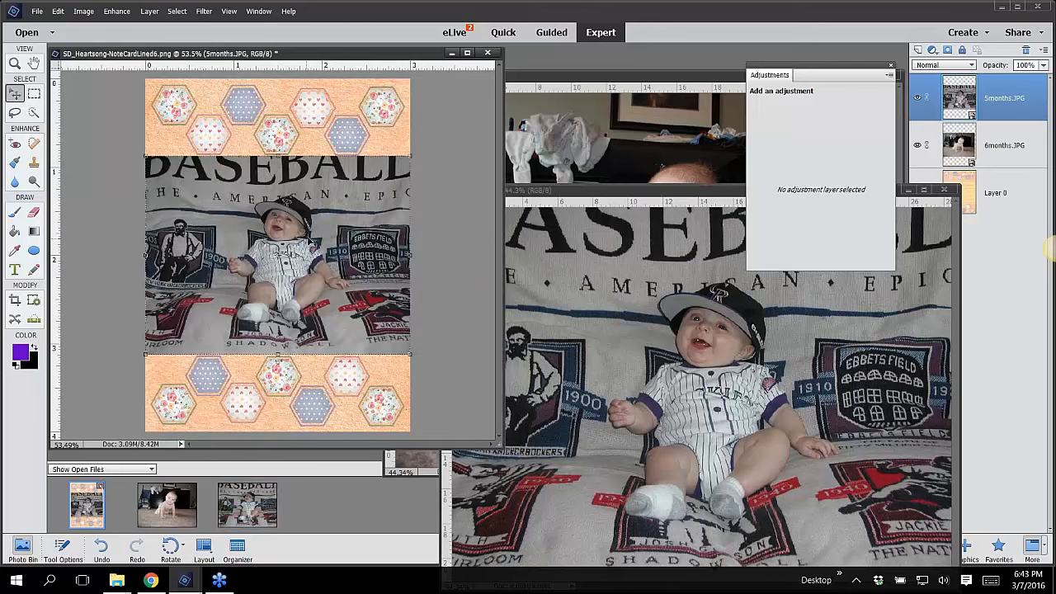
pyautogui.moveTo(311, 240); pyautogui.dragTo(320, 202)
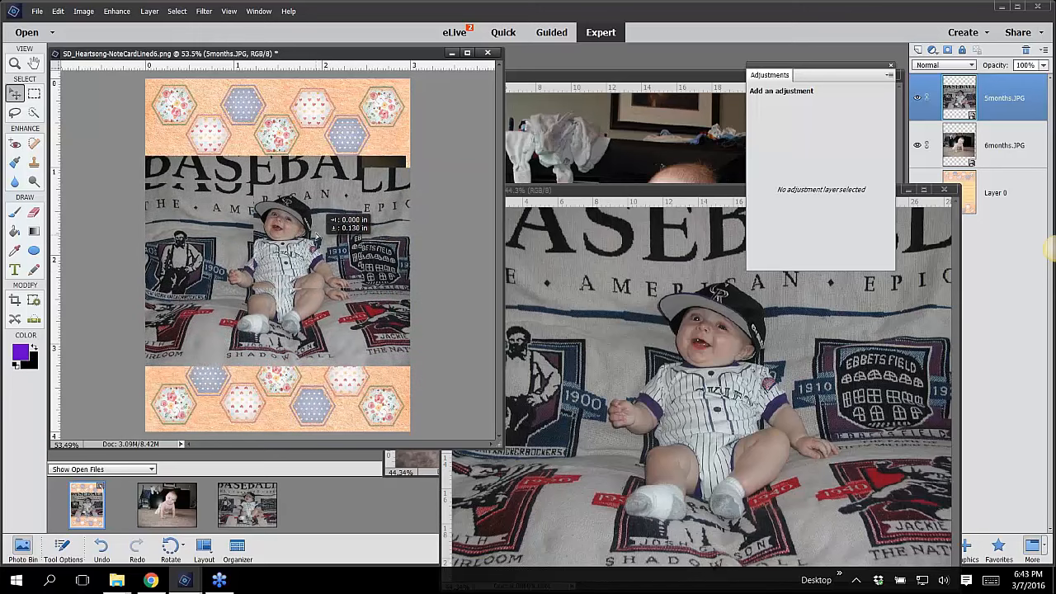
pyautogui.click(945, 189)
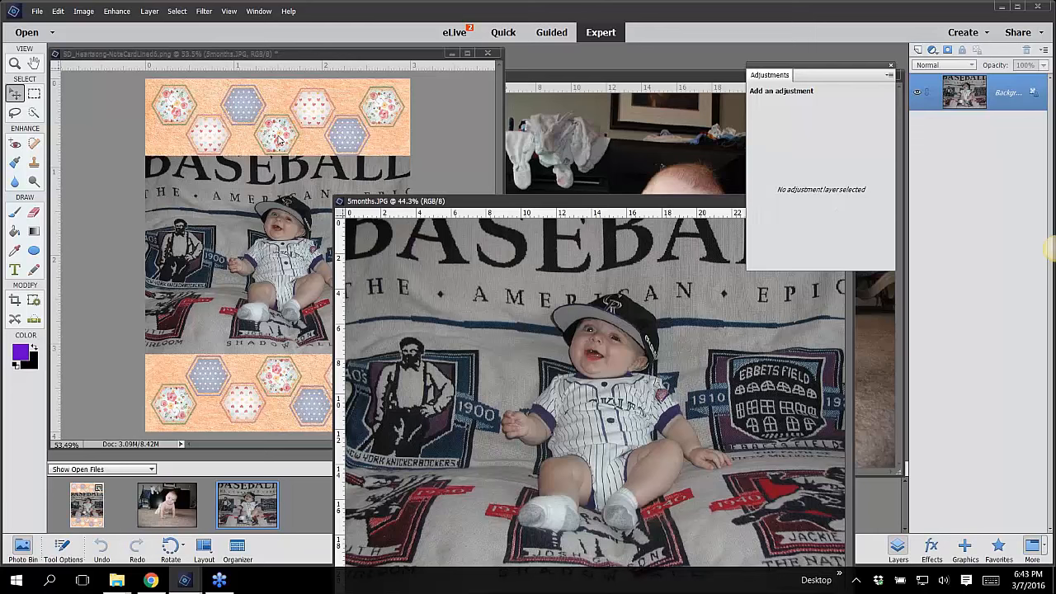
pyautogui.click(294, 130)
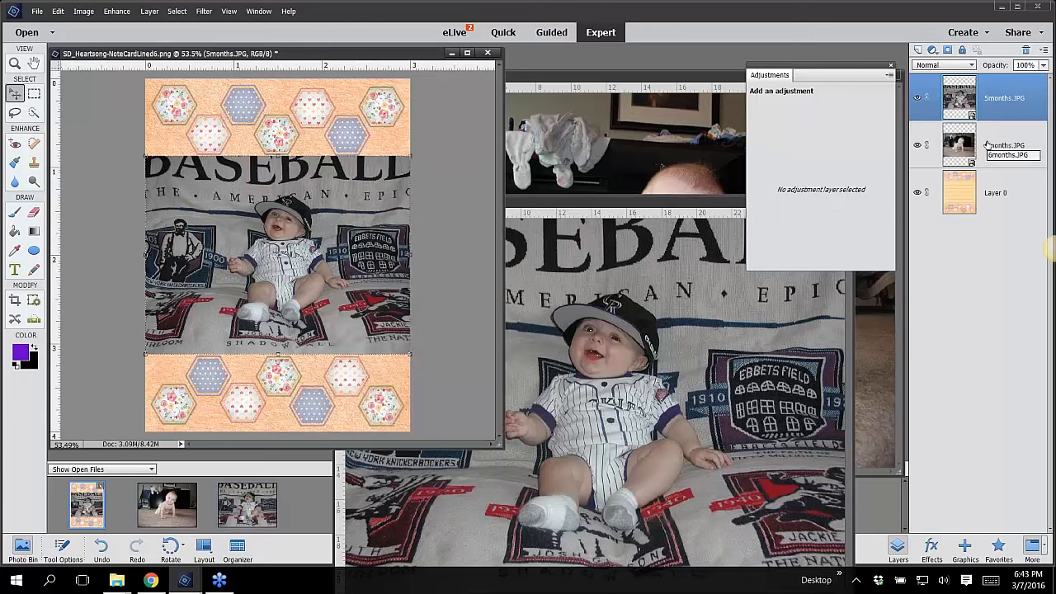
pyautogui.press('Return')
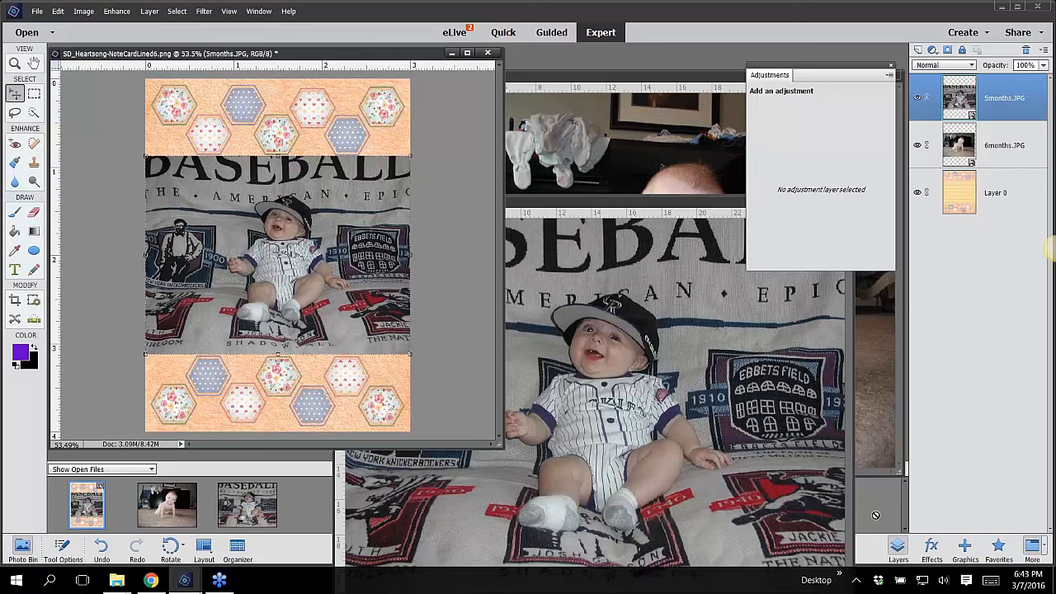
# Line up the 6months and 5months photos across the card's full width, and move the 5months layer beneath the 6months layer
pyautogui.moveTo(876, 515); pyautogui.dragTo(234, 269)
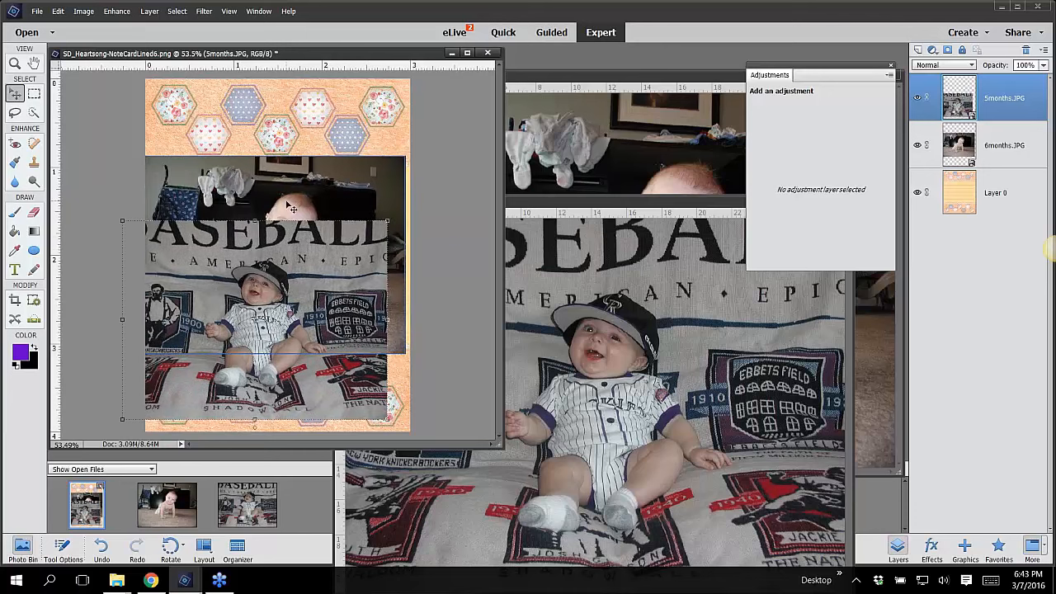
pyautogui.moveTo(292, 209)
pyautogui.mouseDown()
pyautogui.moveTo(295, 182)
pyautogui.moveTo(296, 212)
pyautogui.mouseUp()
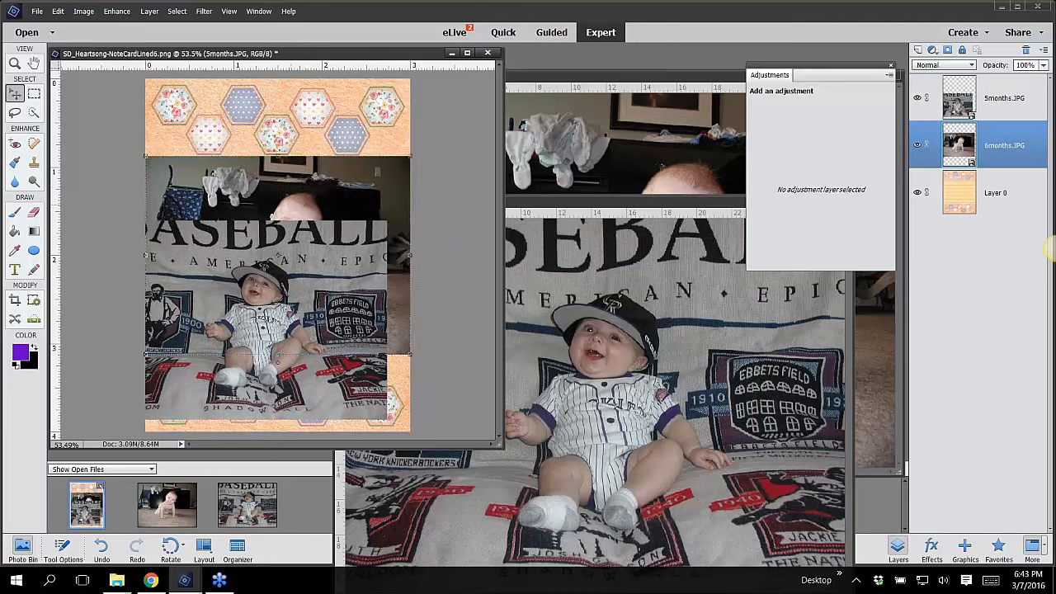
pyautogui.moveTo(303, 259); pyautogui.dragTo(324, 199)
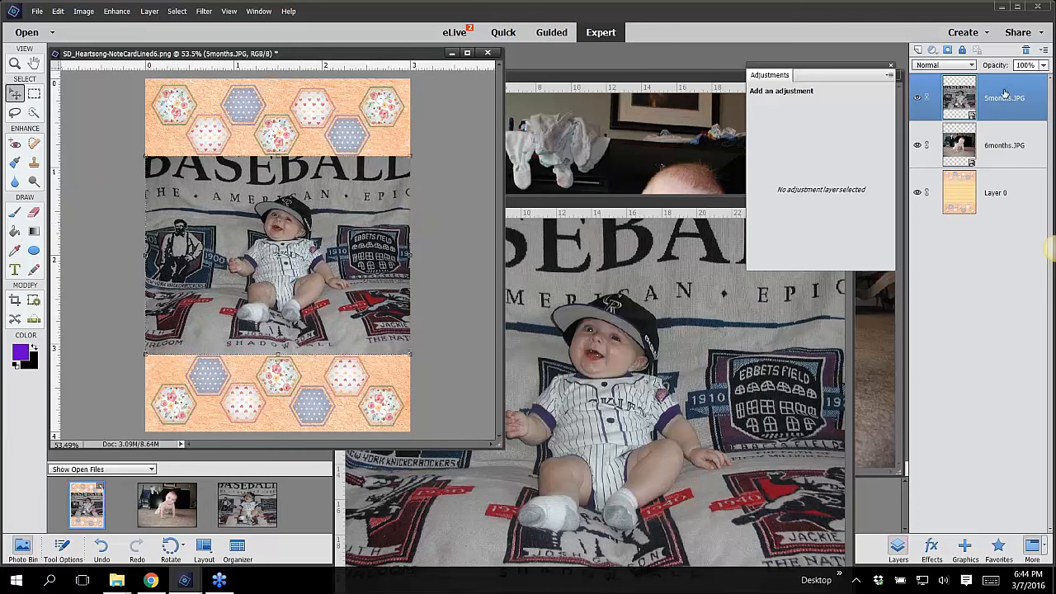
pyautogui.moveTo(1005, 97); pyautogui.dragTo(997, 165)
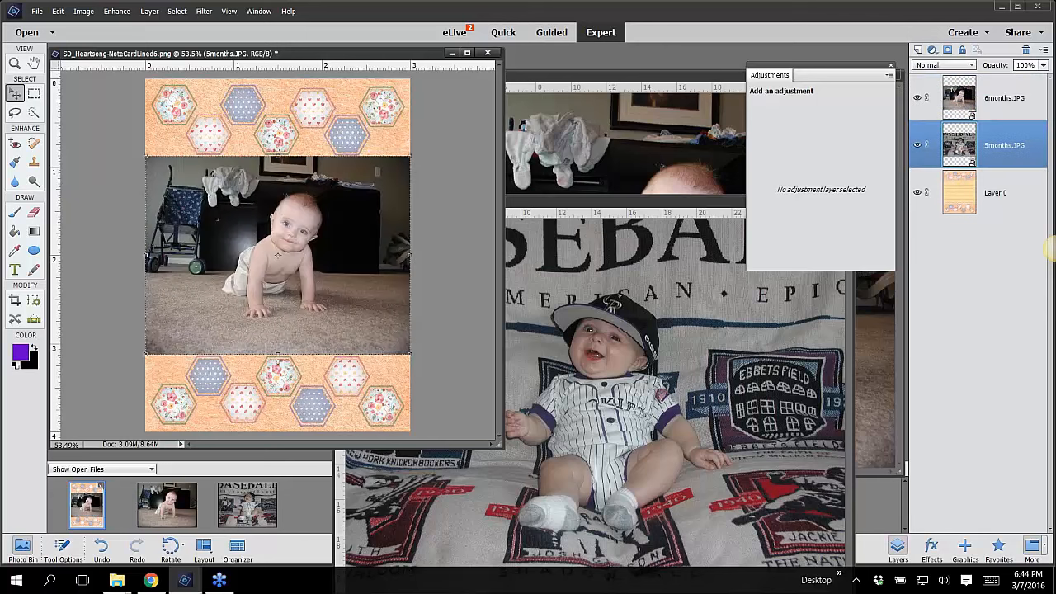
# Turn off the general preference that allows floating documents in Expert mode and apply it
pyautogui.click(834, 533)
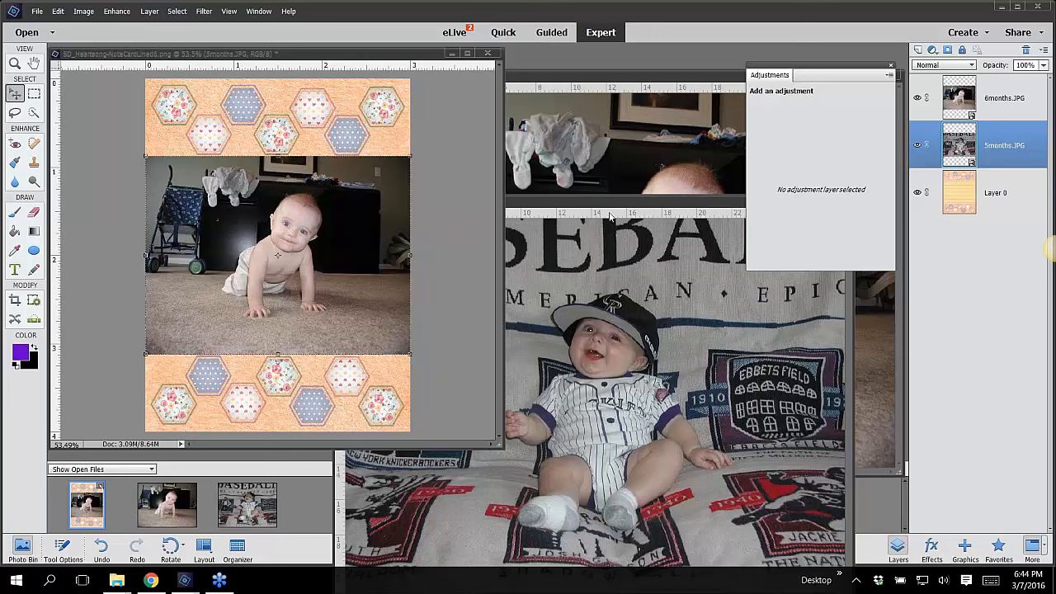
pyautogui.click(62, 12)
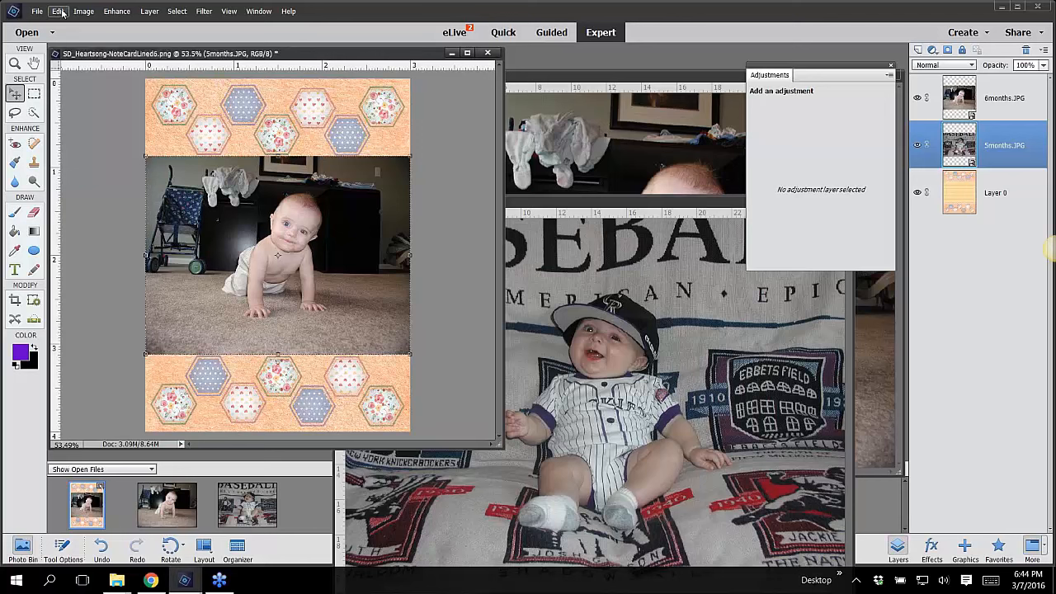
pyautogui.click(62, 12)
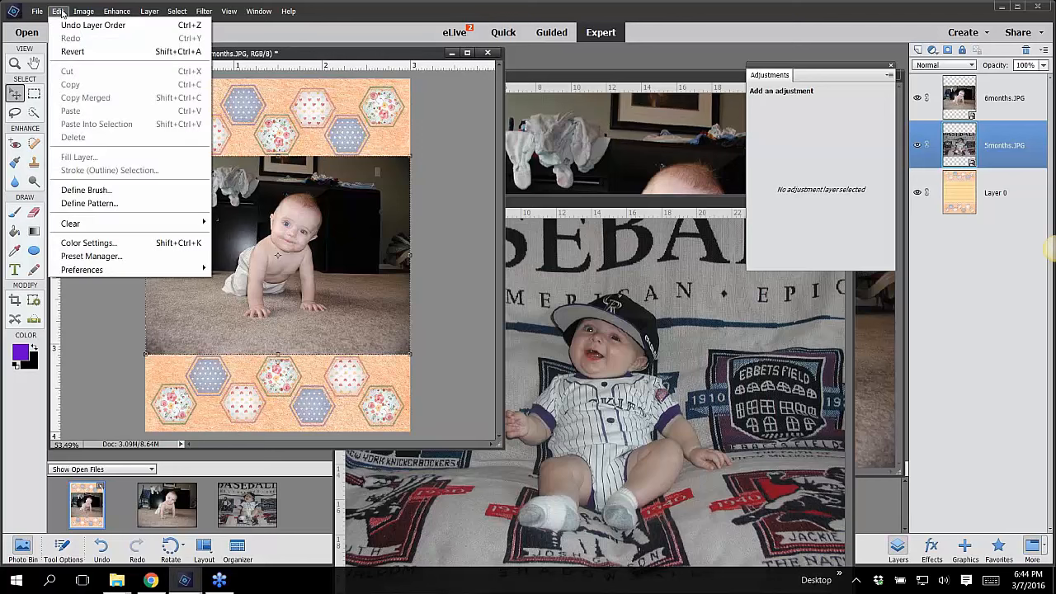
pyautogui.moveTo(62, 272)
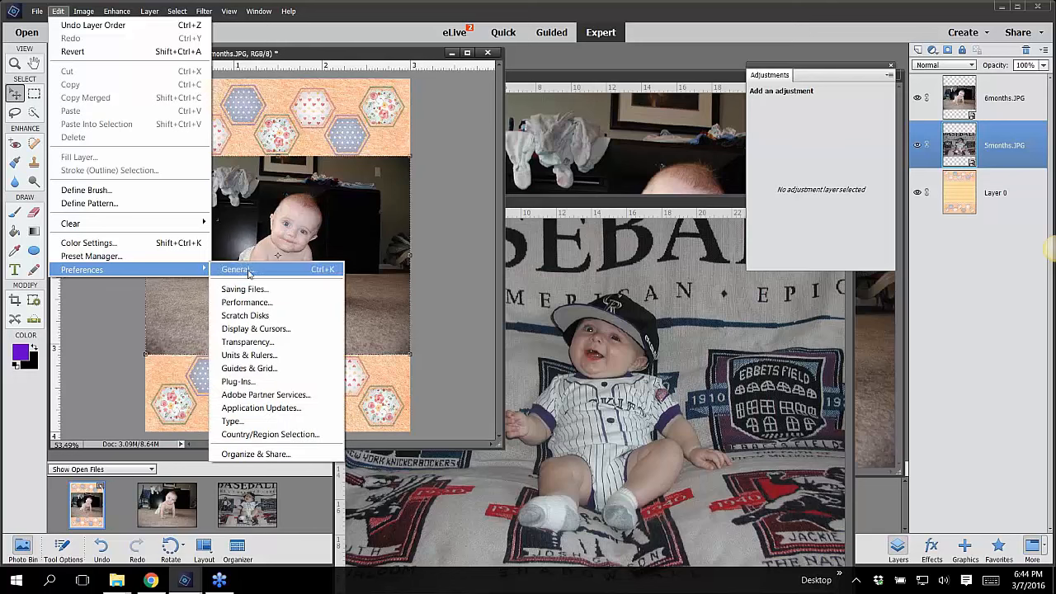
pyautogui.click(236, 270)
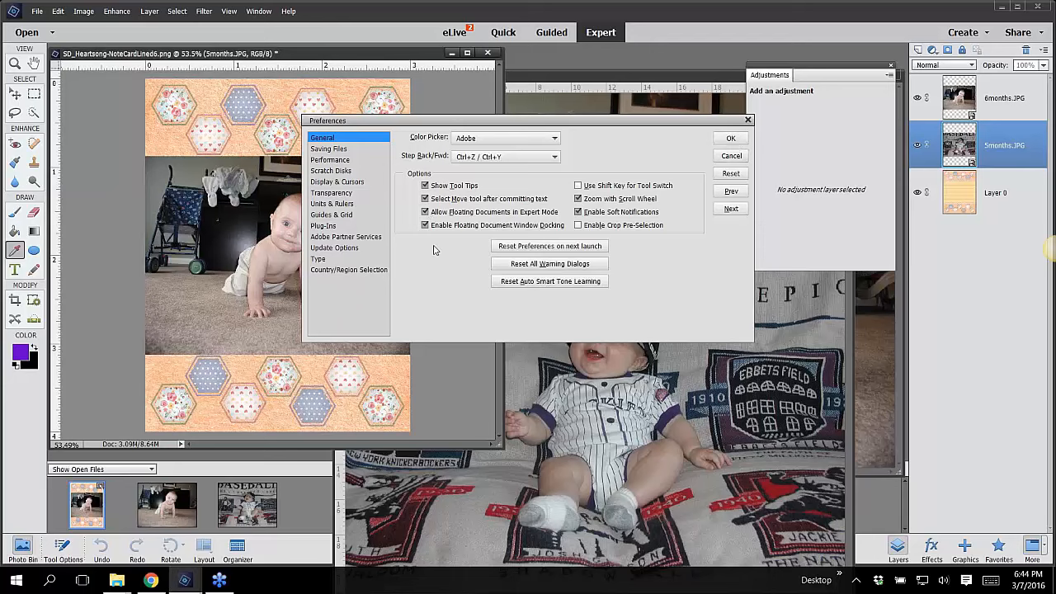
pyautogui.click(425, 212)
pyautogui.click(717, 142)
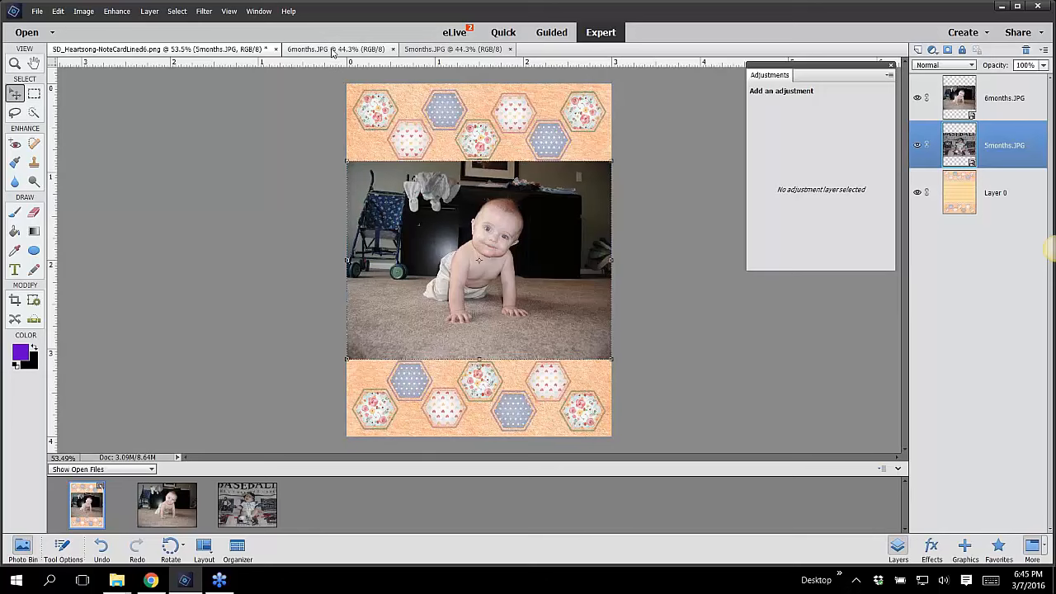
# Switch back and forth between the tabbed note card, 6months and 5months documents to examine how each one displays
pyautogui.click(334, 49)
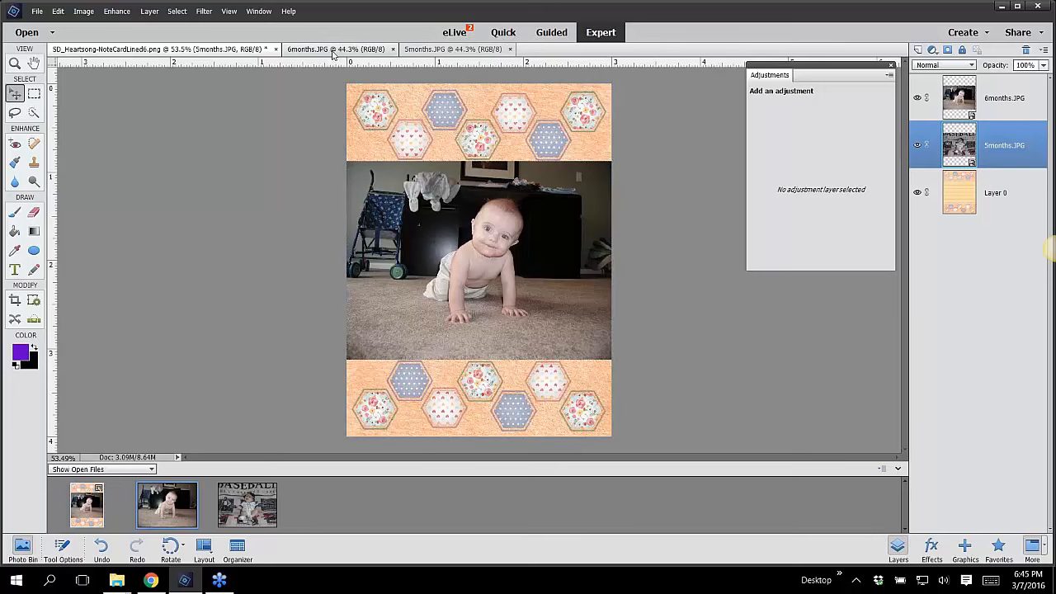
pyautogui.click(450, 49)
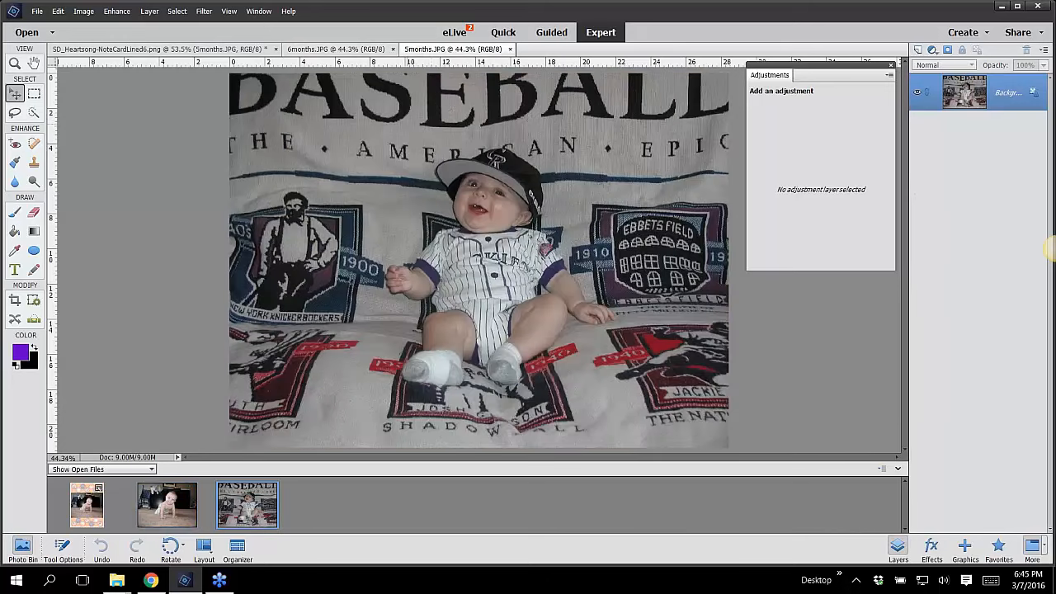
pyautogui.click(330, 50)
pyautogui.click(450, 50)
pyautogui.click(335, 49)
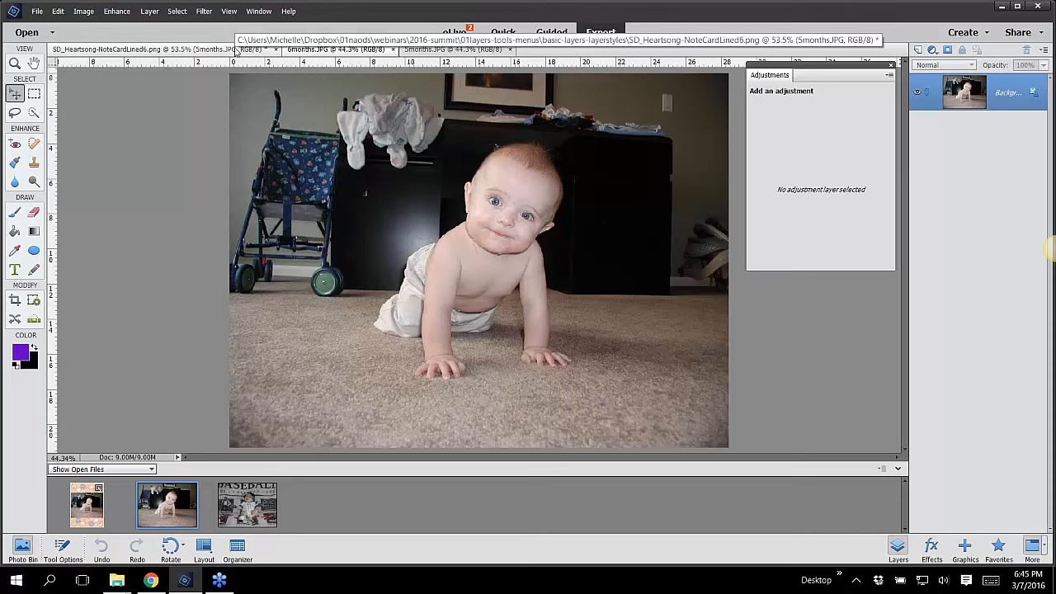
pyautogui.click(245, 54)
pyautogui.click(420, 52)
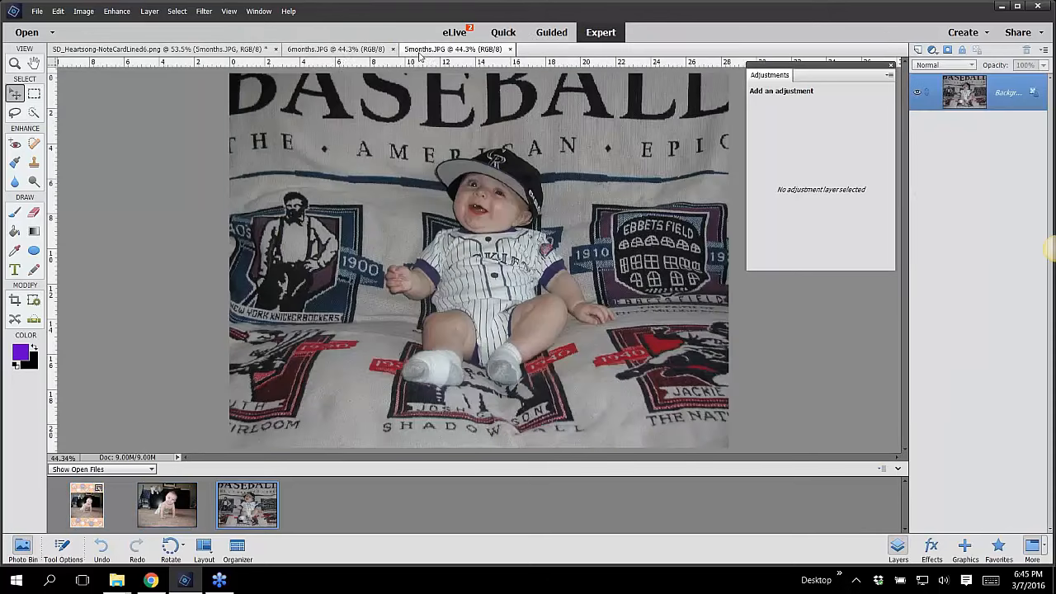
pyautogui.click(341, 51)
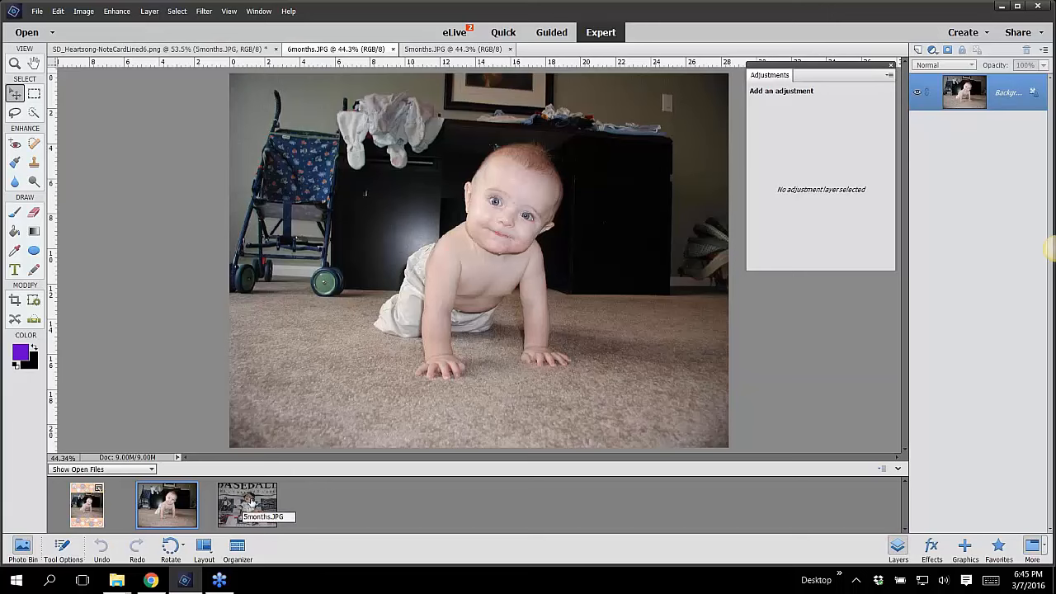
pyautogui.click(438, 51)
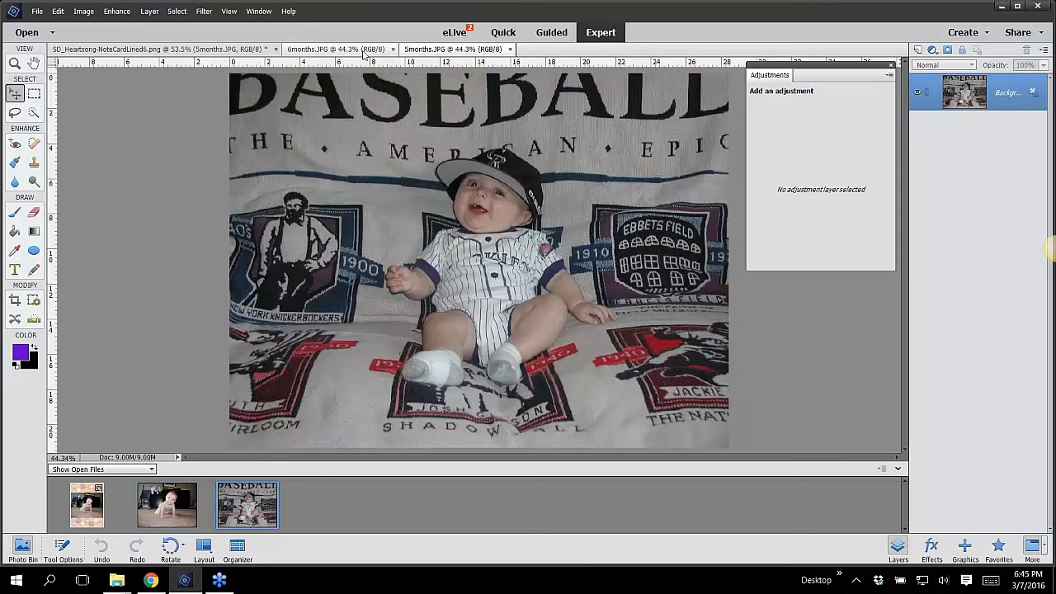
pyautogui.click(148, 51)
pyautogui.click(318, 51)
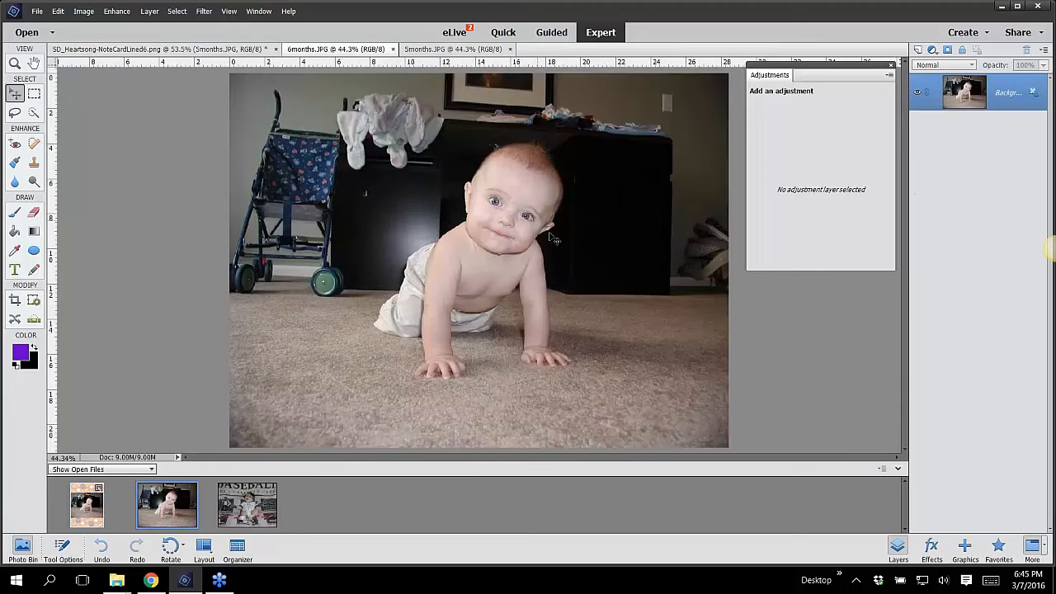
pyautogui.click(446, 51)
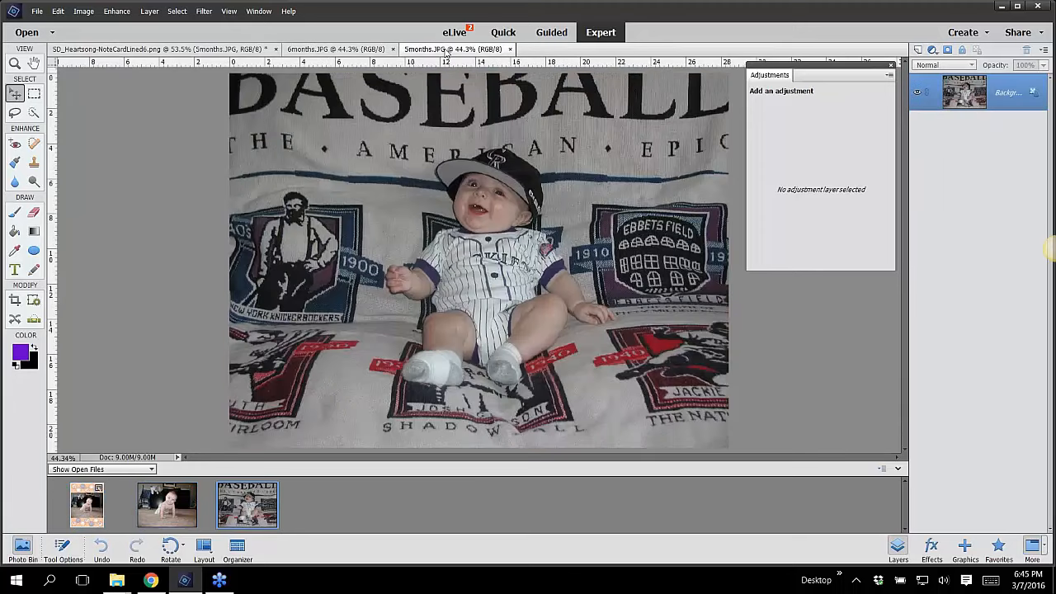
# Turn on the general preference that allows floating documents in Expert mode and apply it
pyautogui.click(57, 11)
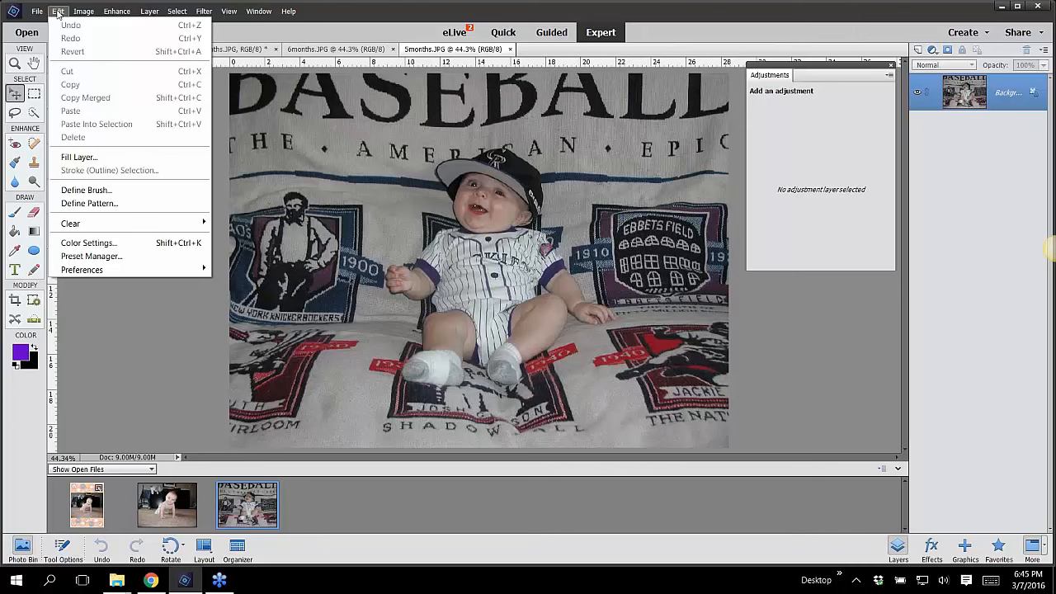
pyautogui.moveTo(108, 270)
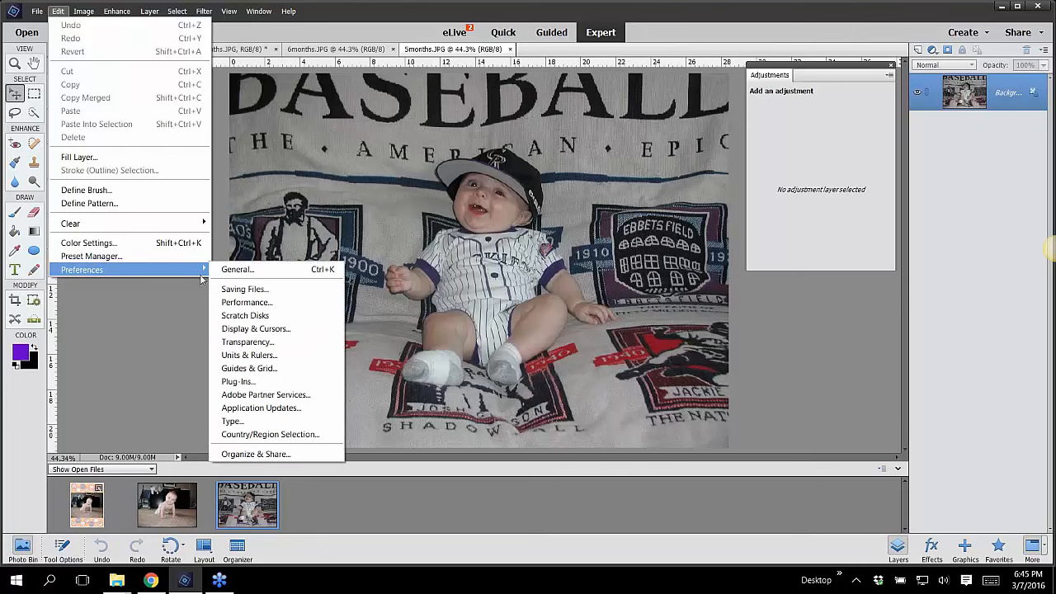
pyautogui.click(229, 274)
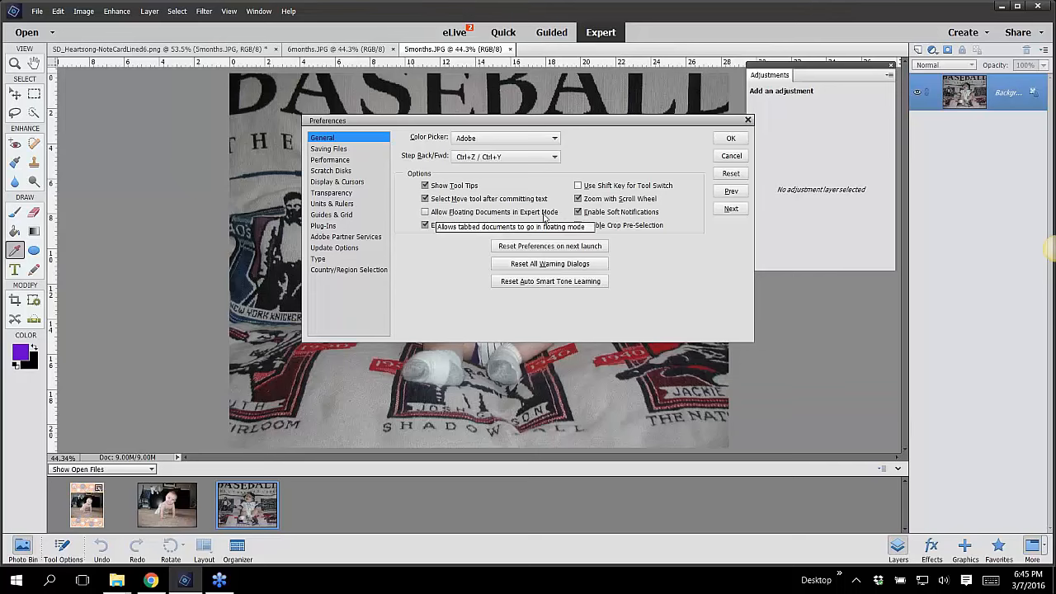
pyautogui.click(425, 212)
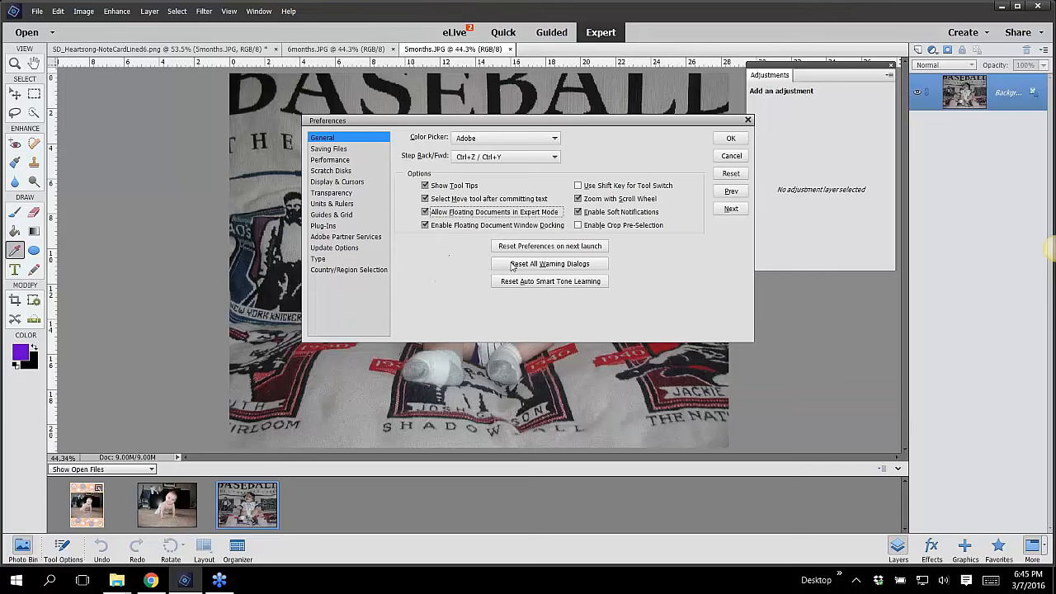
pyautogui.click(731, 140)
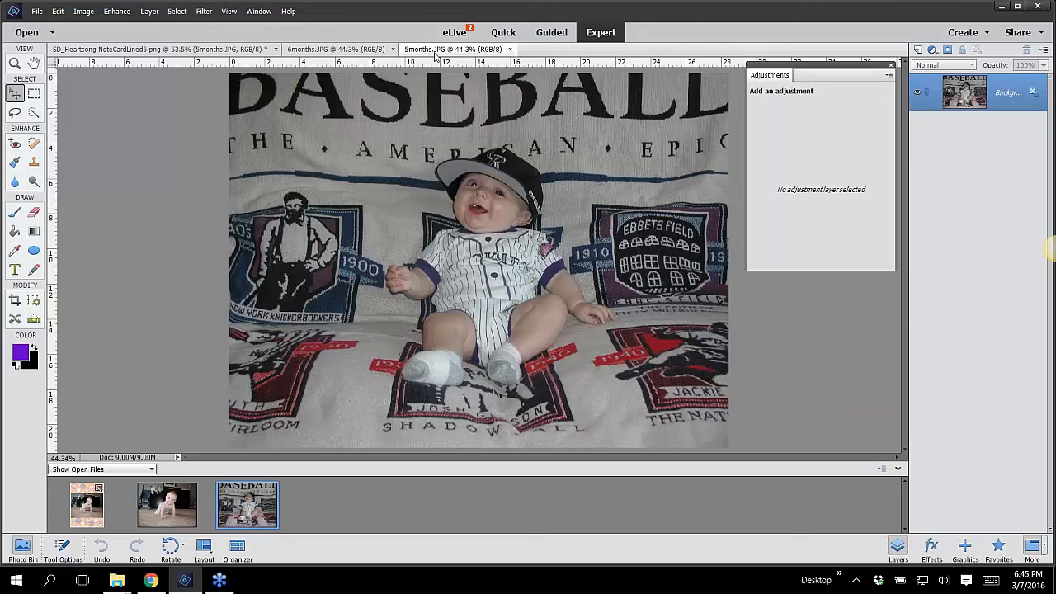
# Float the 5months, 6months and note card documents as separate windows, set 6months beside the card, and close the Adjustments panel
pyautogui.moveTo(435, 54); pyautogui.dragTo(536, 149)
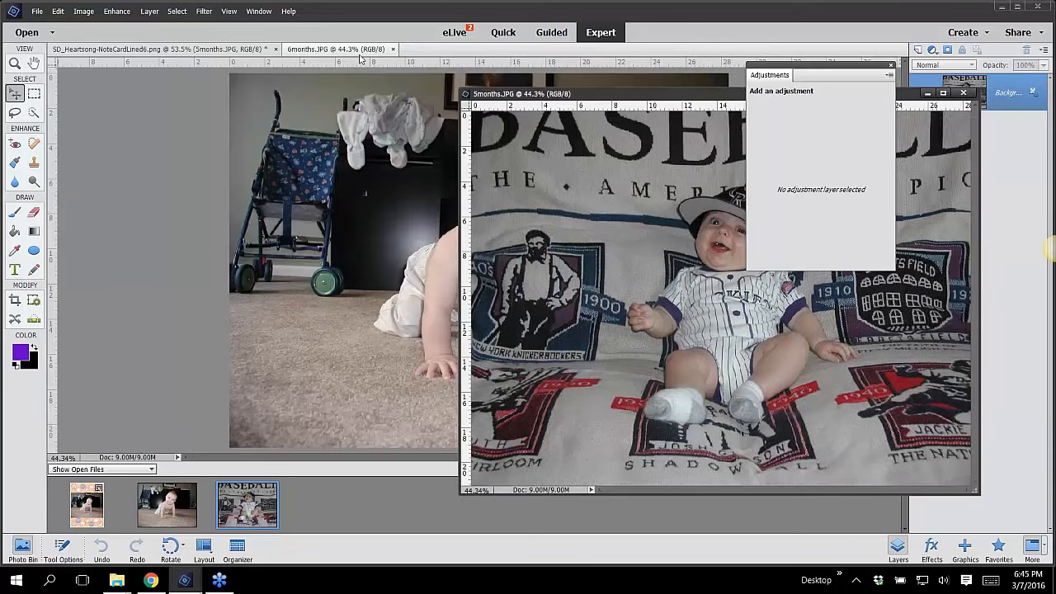
pyautogui.moveTo(360, 58); pyautogui.dragTo(410, 114)
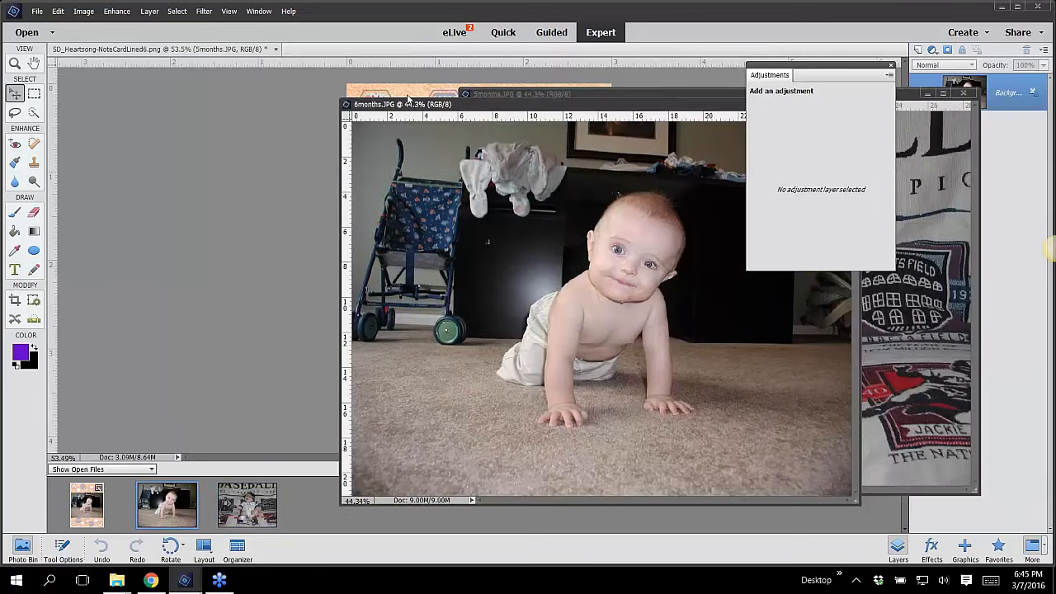
pyautogui.moveTo(248, 49); pyautogui.dragTo(250, 80)
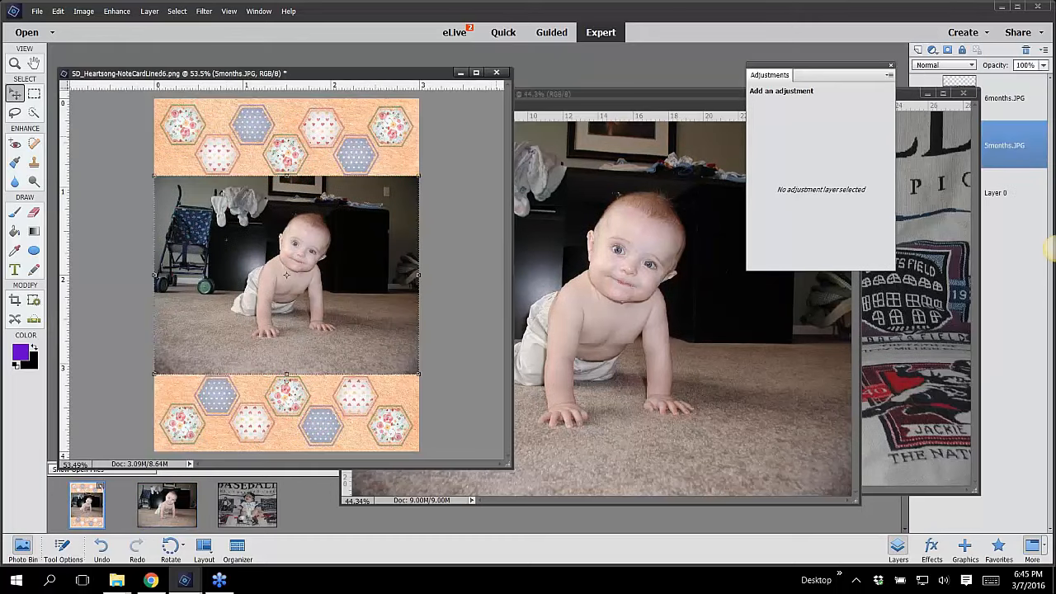
pyautogui.moveTo(610, 105); pyautogui.dragTo(730, 219)
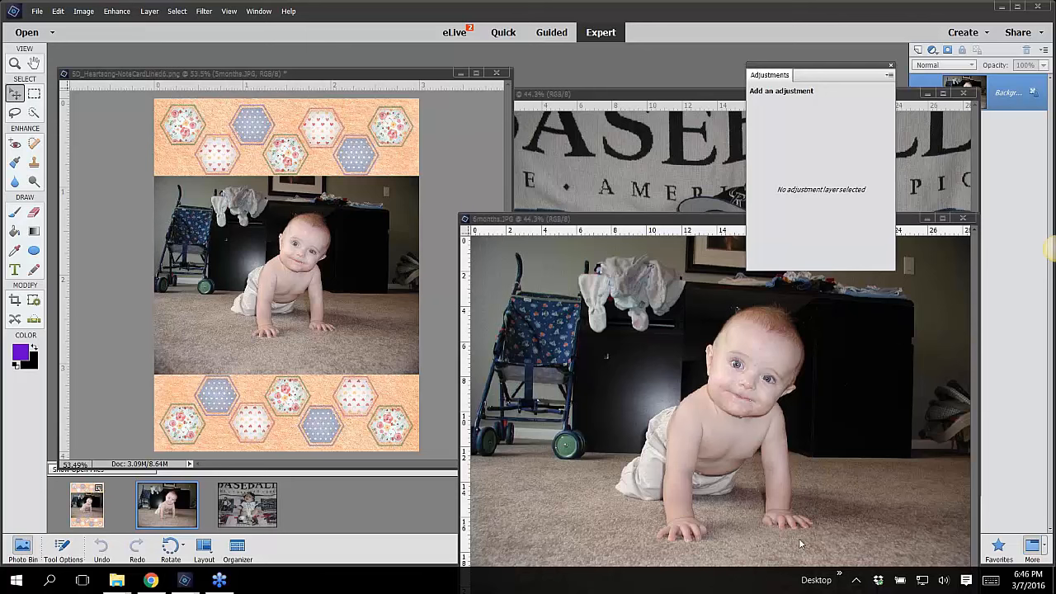
pyautogui.moveTo(609, 221); pyautogui.dragTo(569, 145)
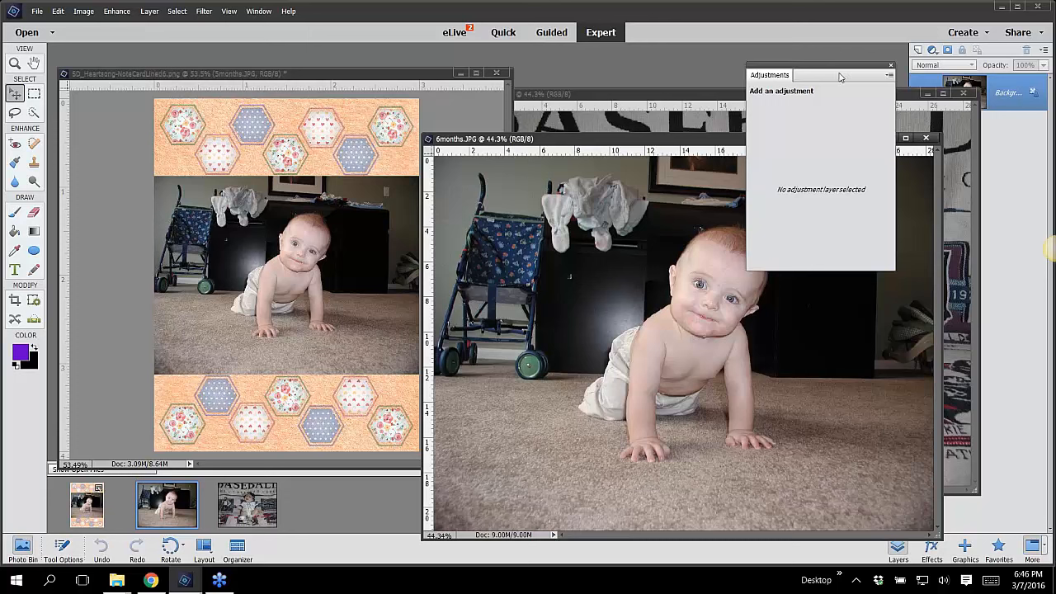
pyautogui.click(891, 66)
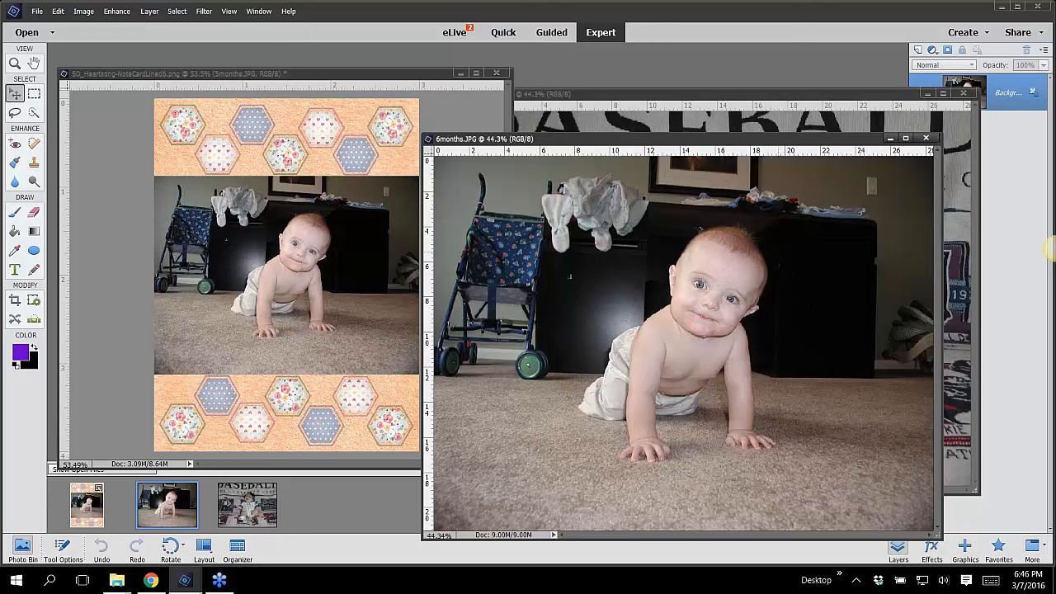
# Select the crawling baby in the 6months photo with a rectangular marquee and move the selected area onto the note card as a layer
pyautogui.click(34, 96)
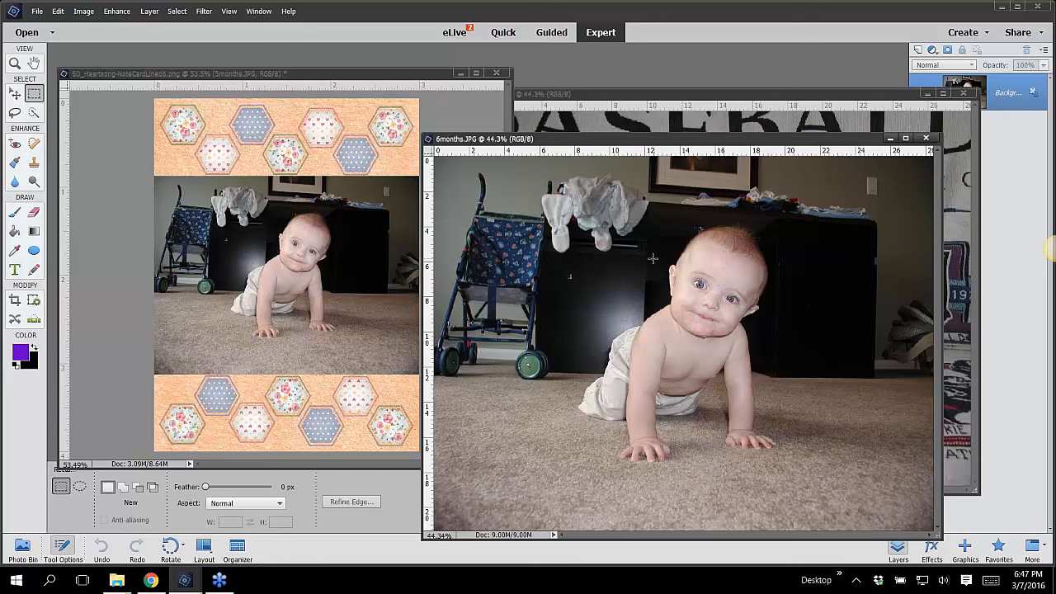
pyautogui.moveTo(592, 220); pyautogui.dragTo(784, 467)
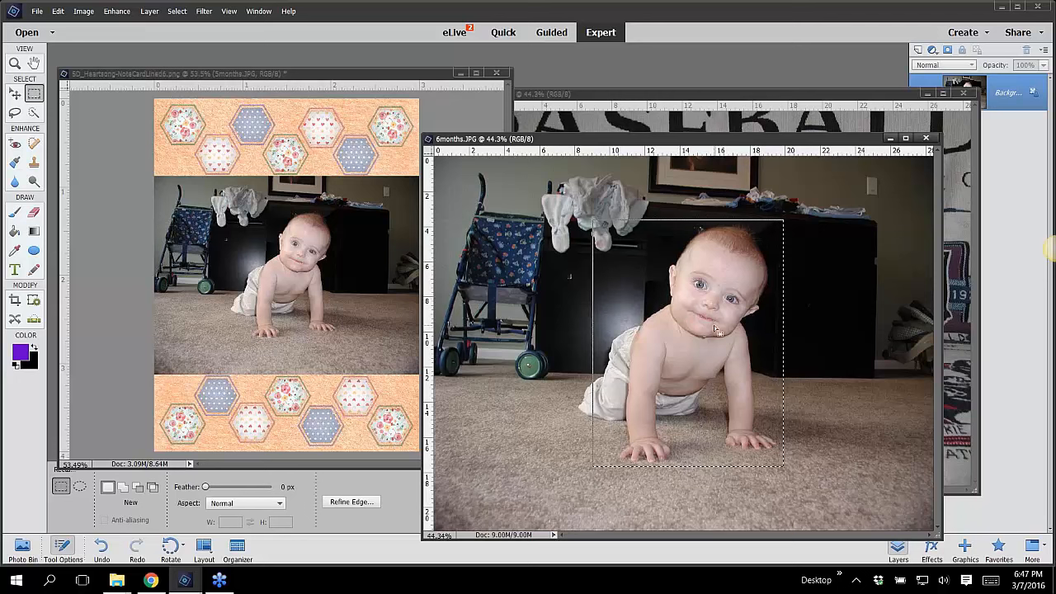
pyautogui.click(15, 95)
pyautogui.moveTo(694, 326); pyautogui.dragTo(319, 262)
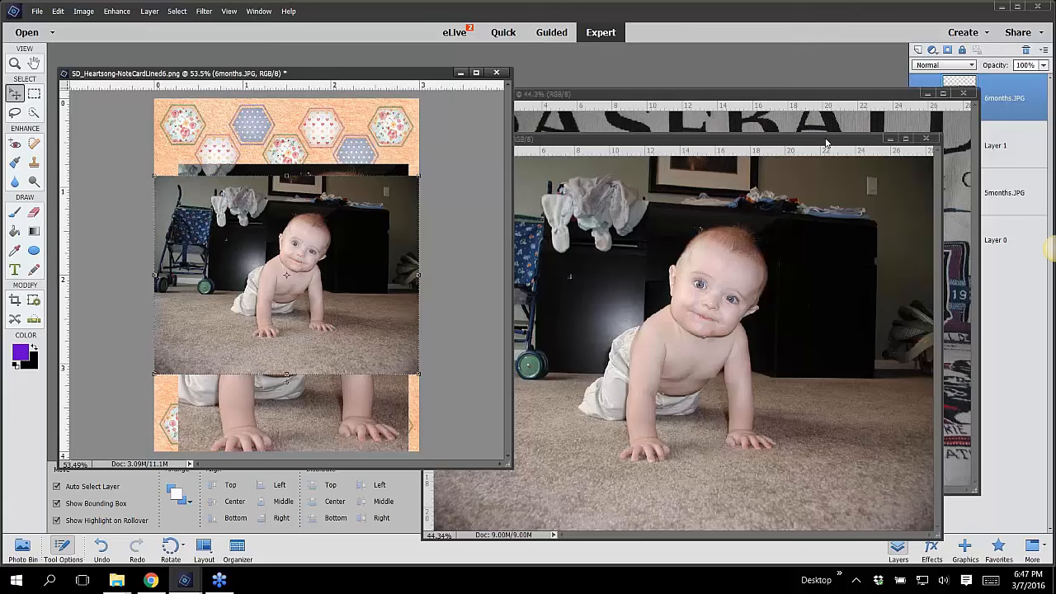
# Close the 6months and 5months photo windows, and delete the 6months.JPG layer from the note card
pyautogui.moveTo(939, 152); pyautogui.dragTo(951, 323)
pyautogui.click(937, 311)
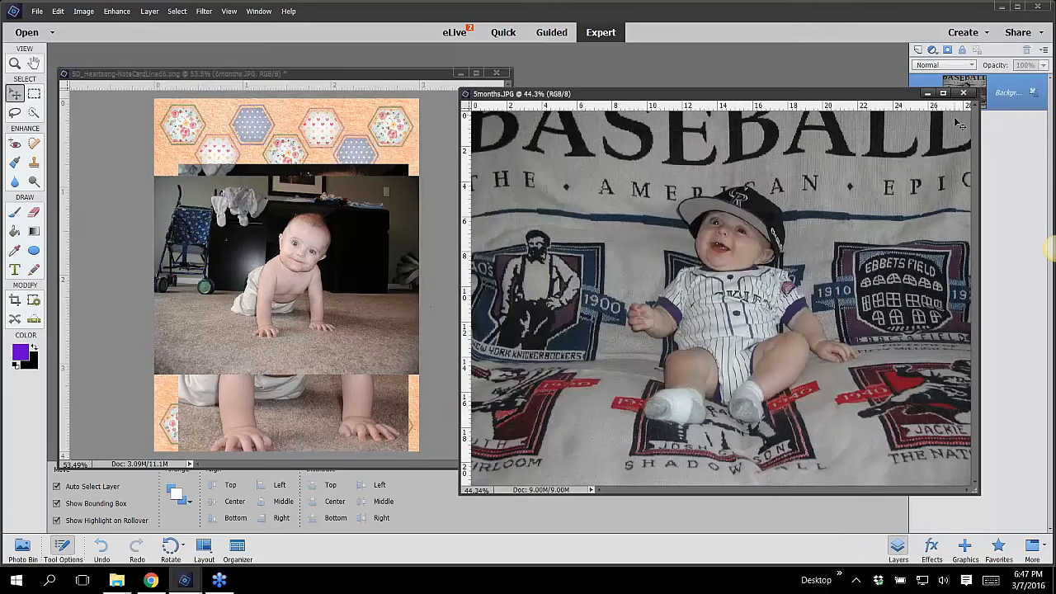
pyautogui.click(963, 93)
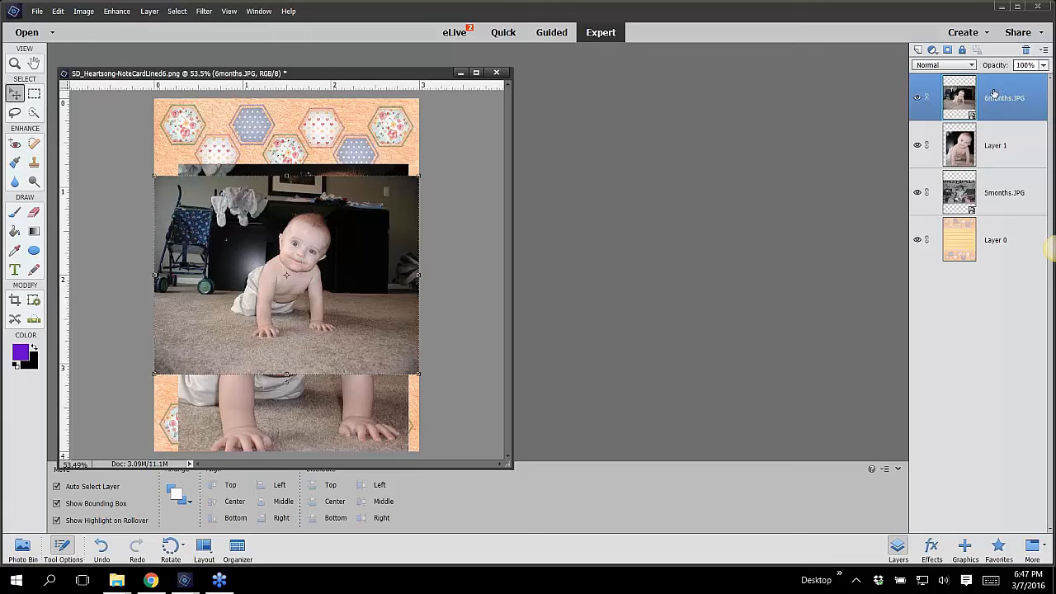
pyautogui.moveTo(996, 93); pyautogui.dragTo(1026, 50)
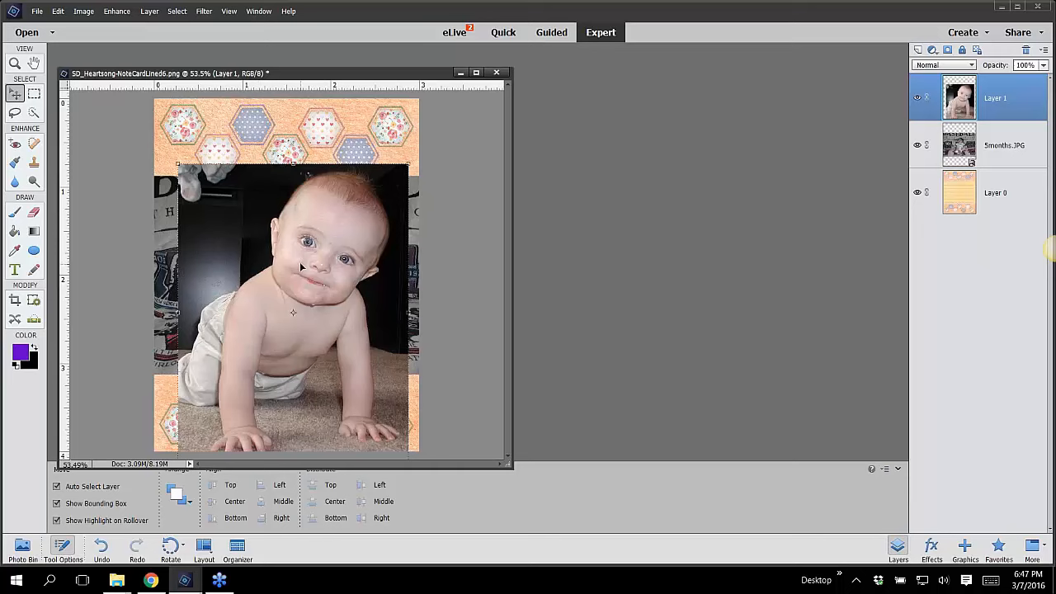
# Scale the cropped baby layer proportionally to about 53.54% and place it over the upper part of the 5months photo
pyautogui.moveTo(301, 263); pyautogui.dragTo(312, 223)
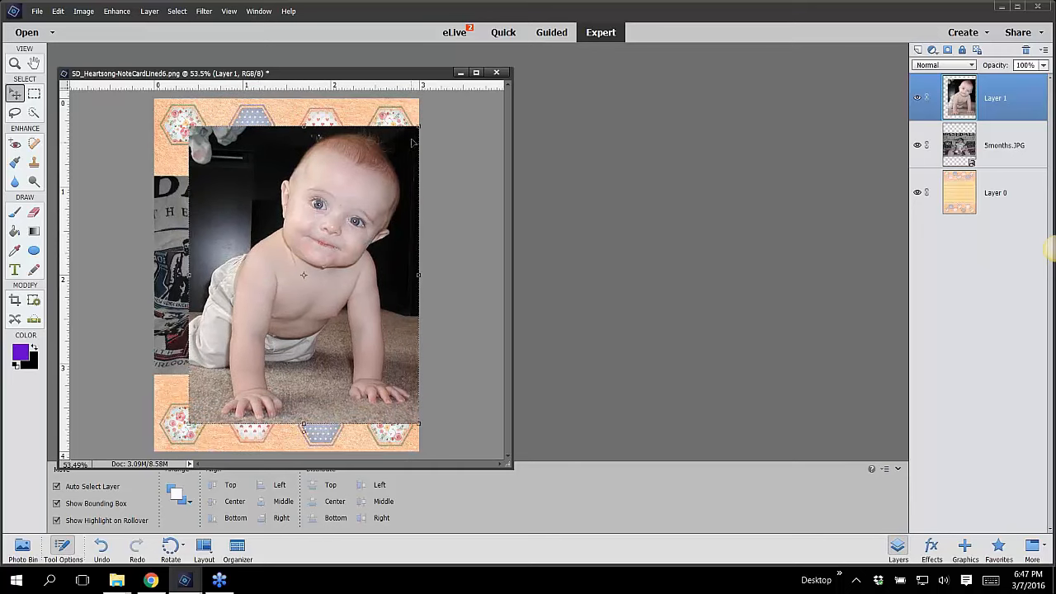
pyautogui.moveTo(419, 127); pyautogui.dragTo(313, 264)
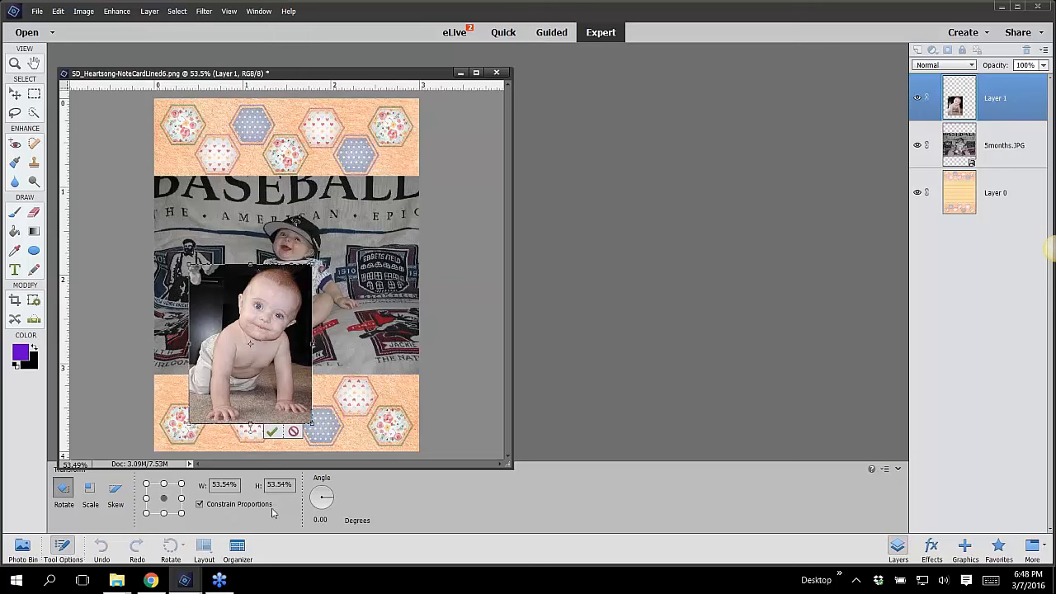
pyautogui.moveTo(255, 339); pyautogui.dragTo(296, 129)
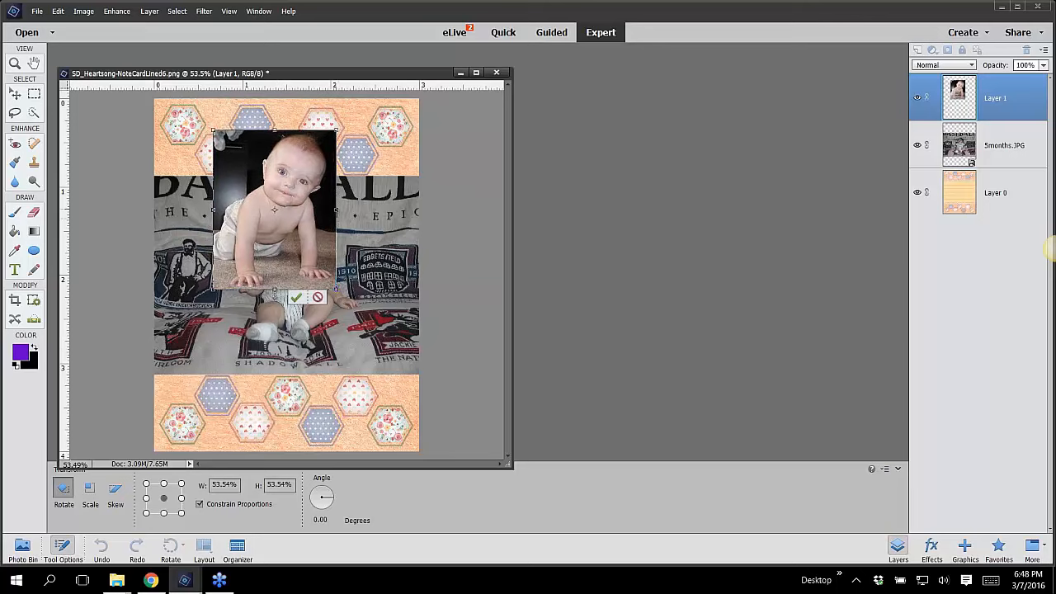
# Try to stretch the cropped baby layer's width to about 81.20% without keeping its proportions
pyautogui.moveTo(335, 211); pyautogui.dragTo(399, 215)
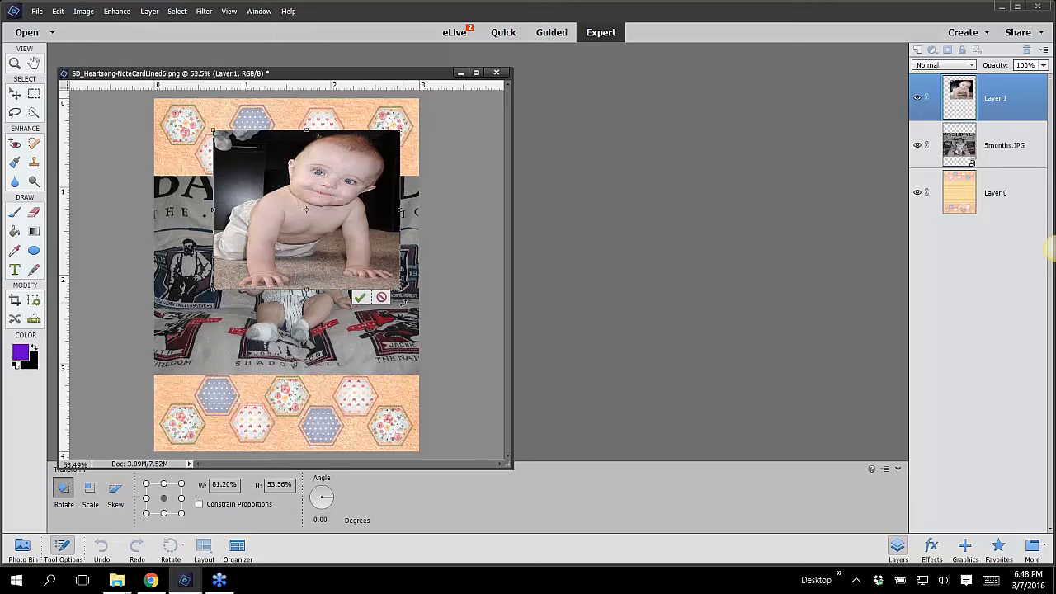
pyautogui.press('Return')
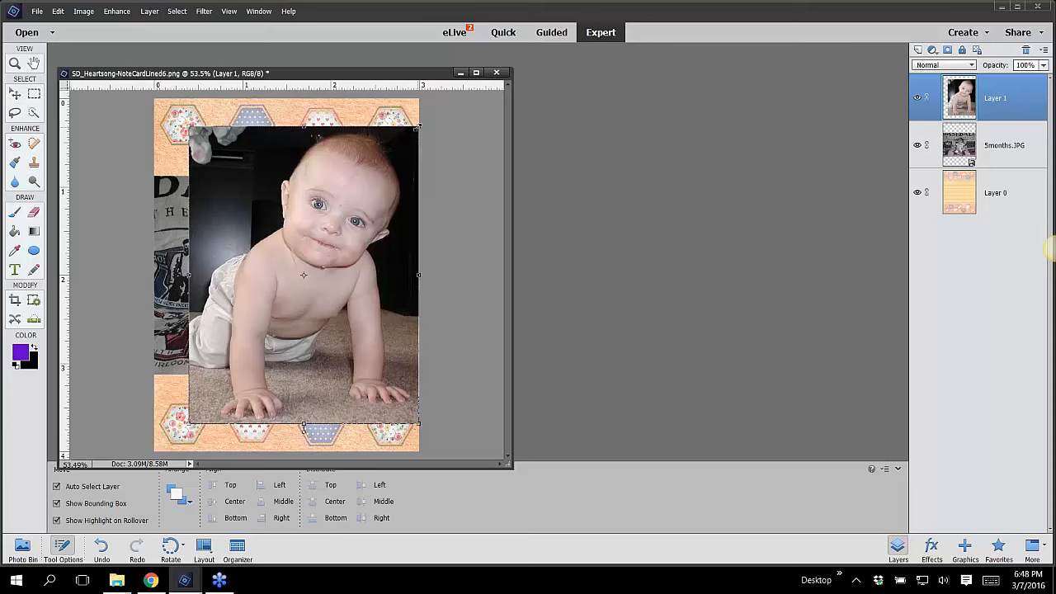
# Scale the enlarged baby layer proportionally to about 65.90% and place it over the left half of the 5months photo
pyautogui.moveTo(418, 127); pyautogui.dragTo(332, 223)
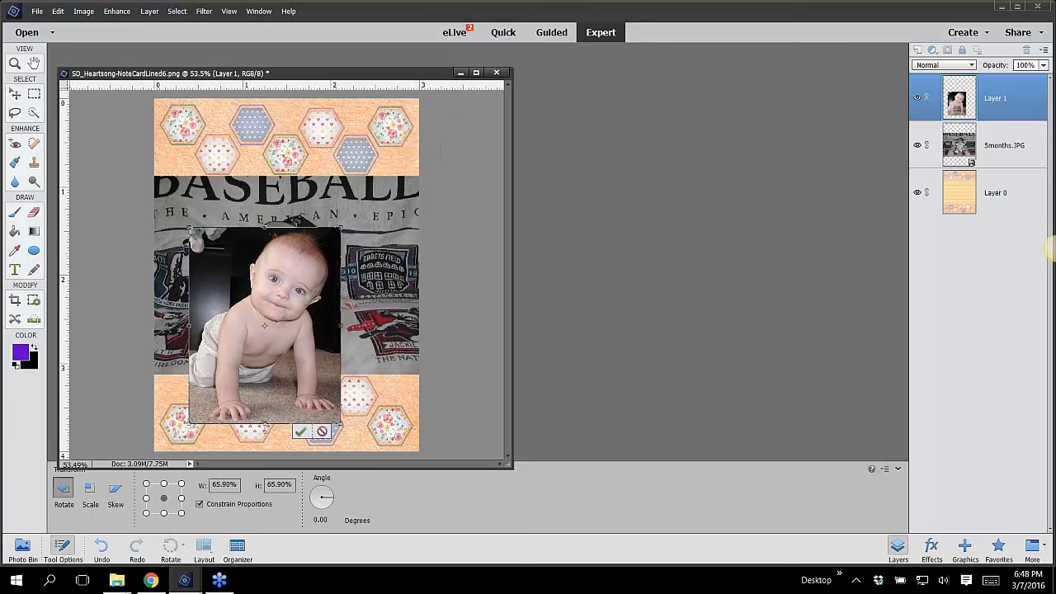
pyautogui.moveTo(322, 302); pyautogui.dragTo(344, 251)
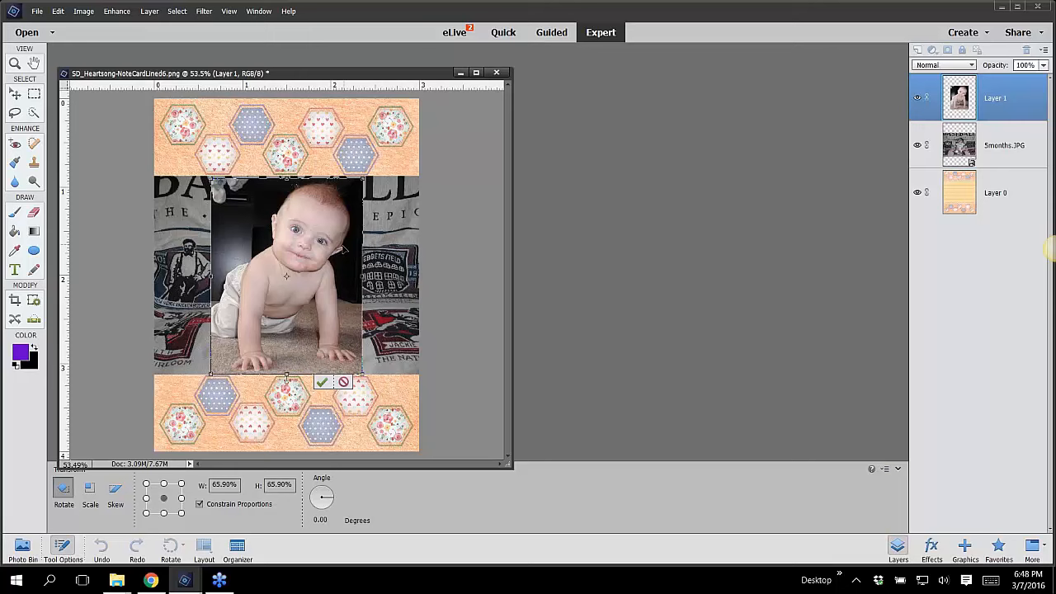
pyautogui.click(322, 383)
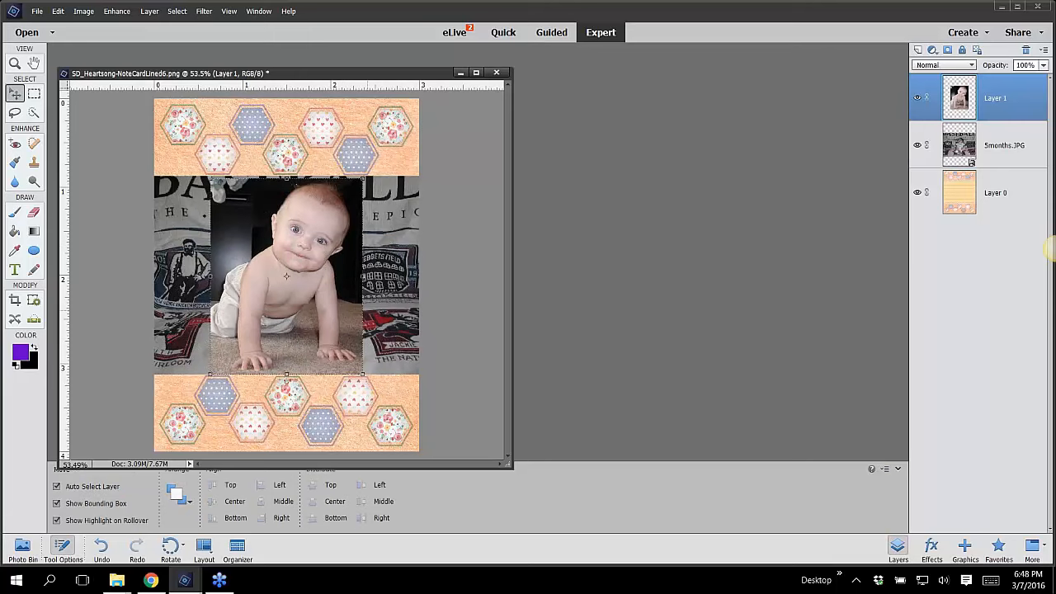
pyautogui.moveTo(314, 241); pyautogui.dragTo(269, 252)
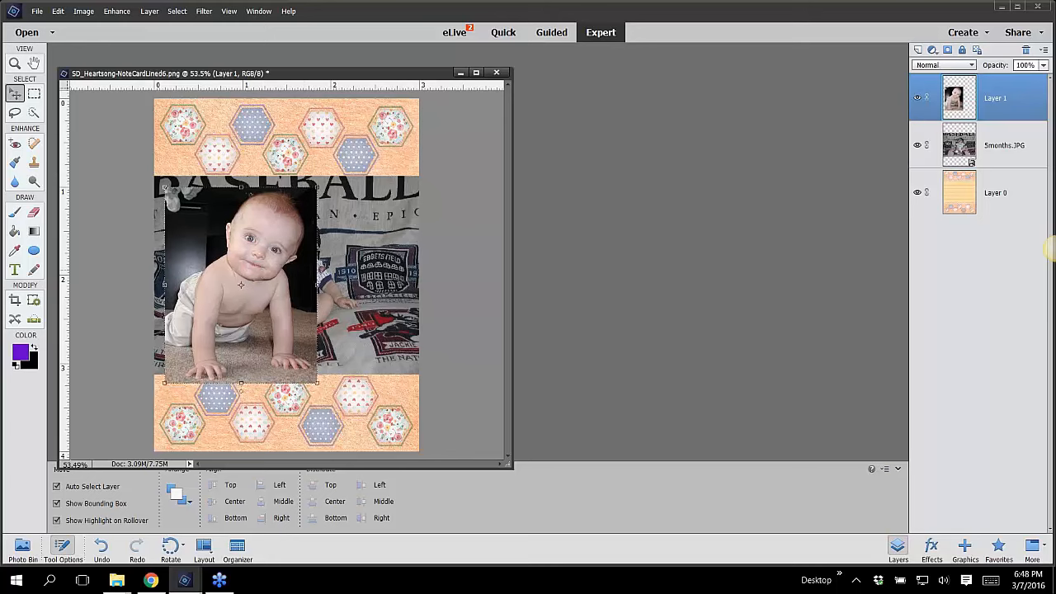
# Select the 5months photo by moving it slightly upward, and delete the 5months.JPG layer from the note card
pyautogui.moveTo(367, 246); pyautogui.dragTo(366, 227)
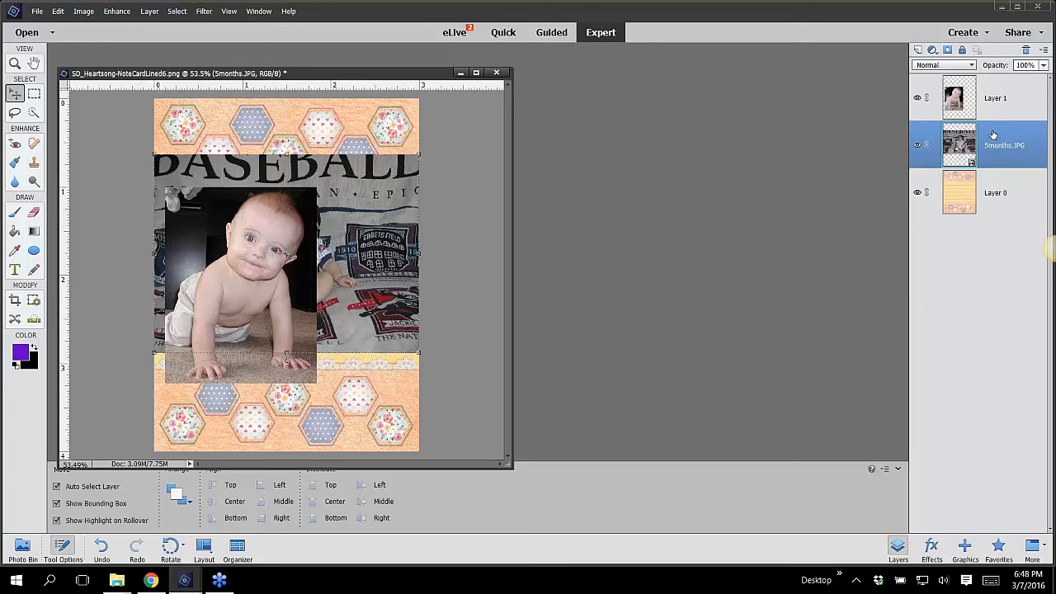
pyautogui.rightClick(993, 135)
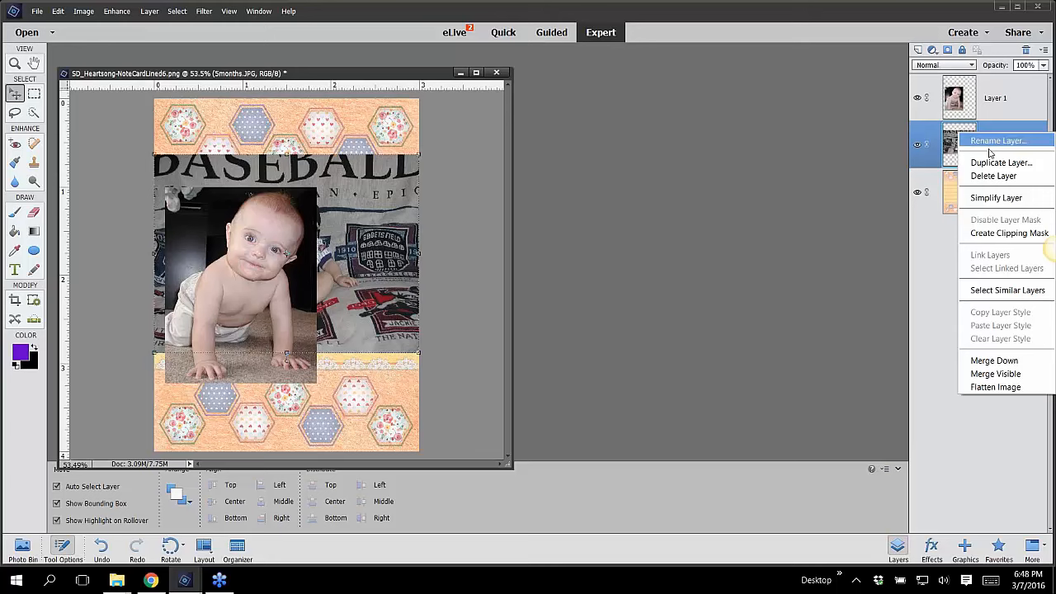
pyautogui.click(993, 175)
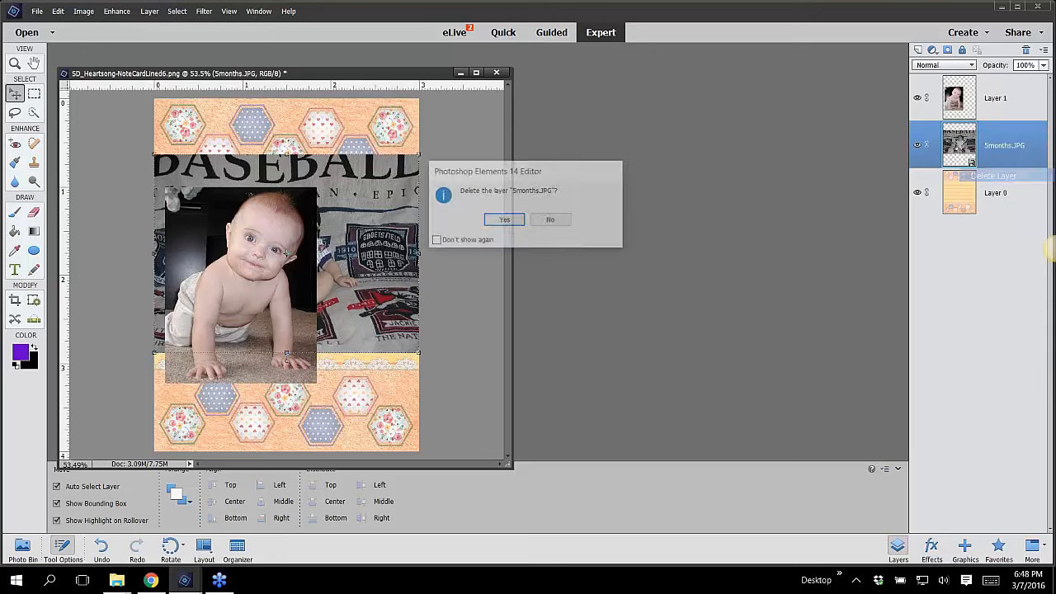
pyautogui.click(502, 221)
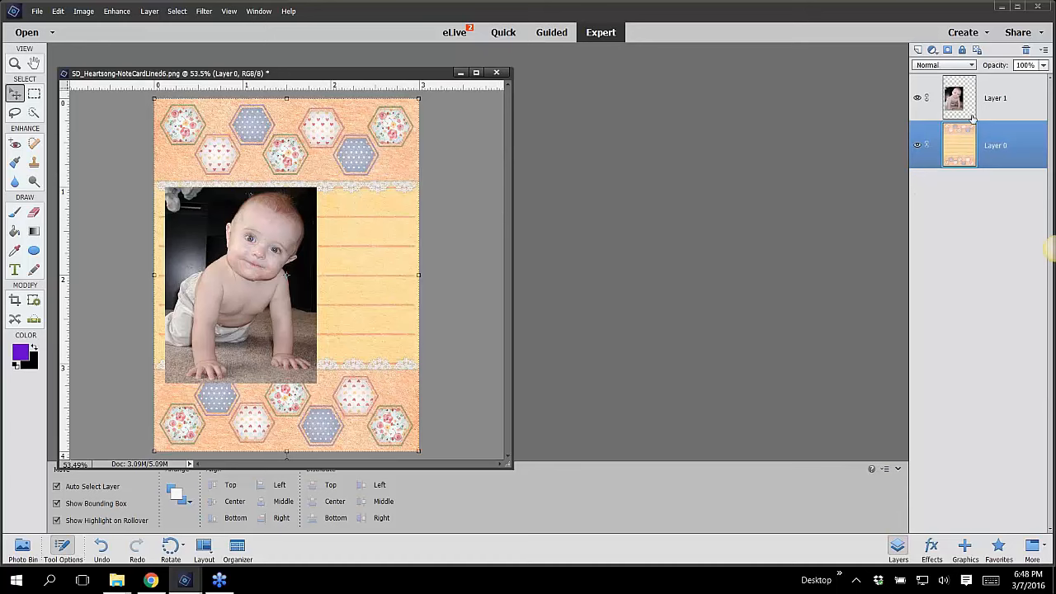
# Shrink the baby photo proportionally, place it on the left side of the lined area between the lace borders, and deselect it
pyautogui.moveTo(286, 284); pyautogui.dragTo(298, 244)
pyautogui.click(317, 176)
pyautogui.moveTo(317, 176); pyautogui.dragTo(282, 224)
pyautogui.moveTo(244, 272); pyautogui.dragTo(243, 251)
pyautogui.click(238, 355)
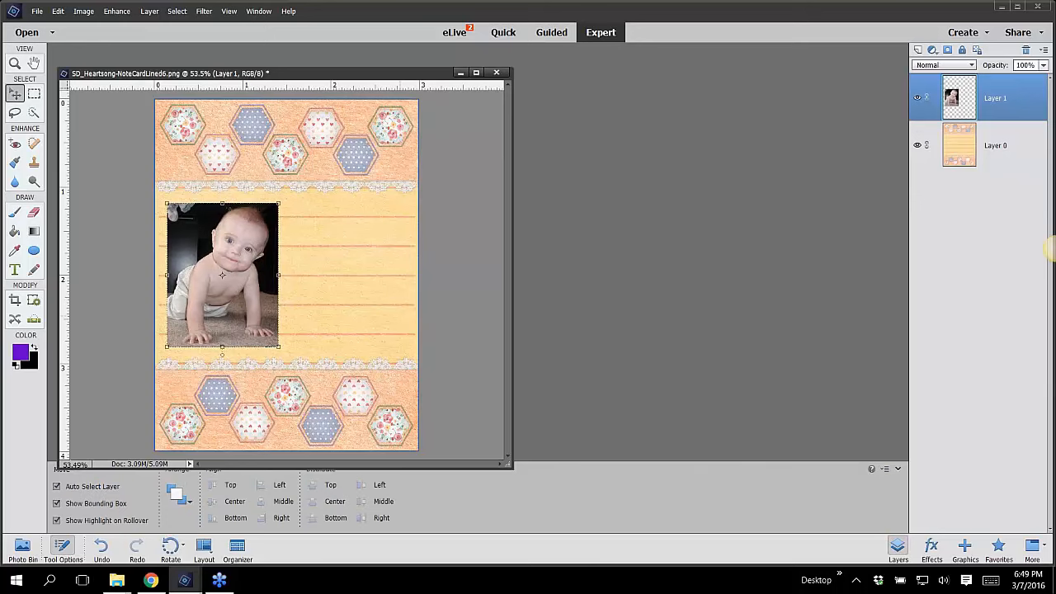
pyautogui.click(454, 289)
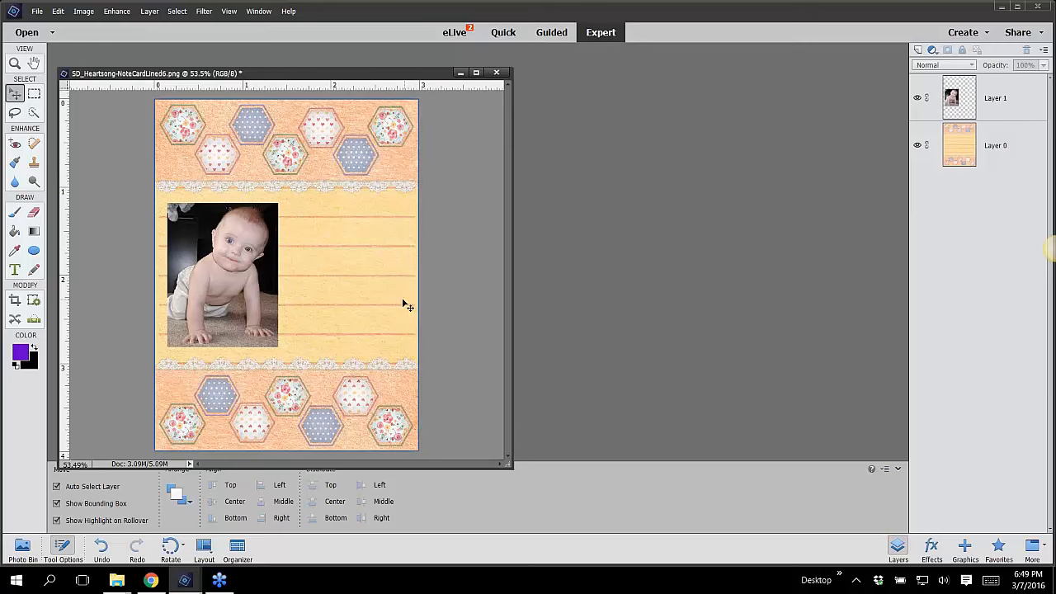
# Add a purple 30 pt Impact text layer with separate lines for the baby's name, the birth date and "Weight: 9lbs"
pyautogui.click(14, 272)
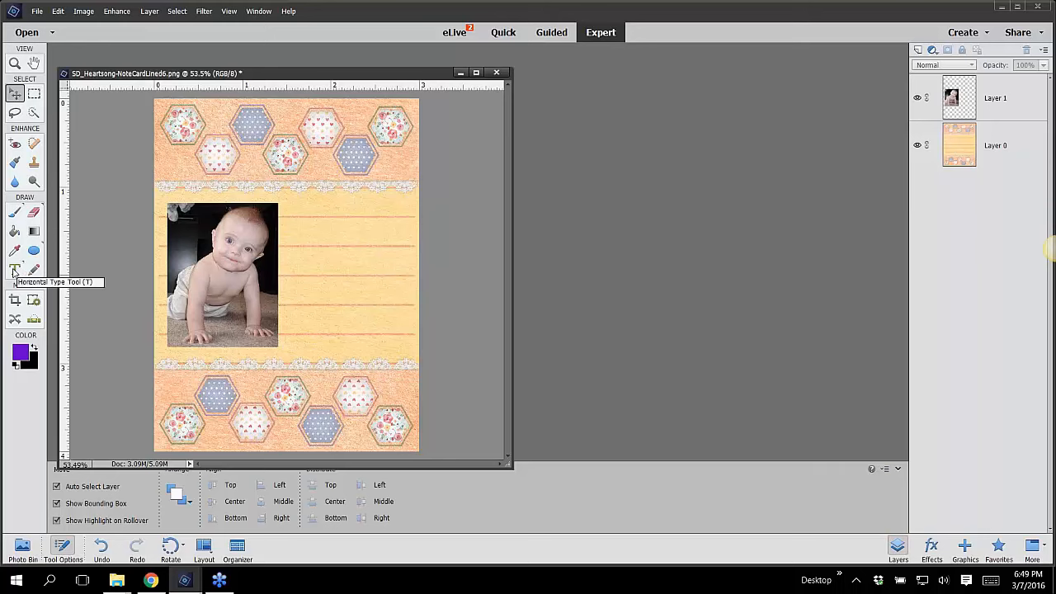
pyautogui.click(295, 210)
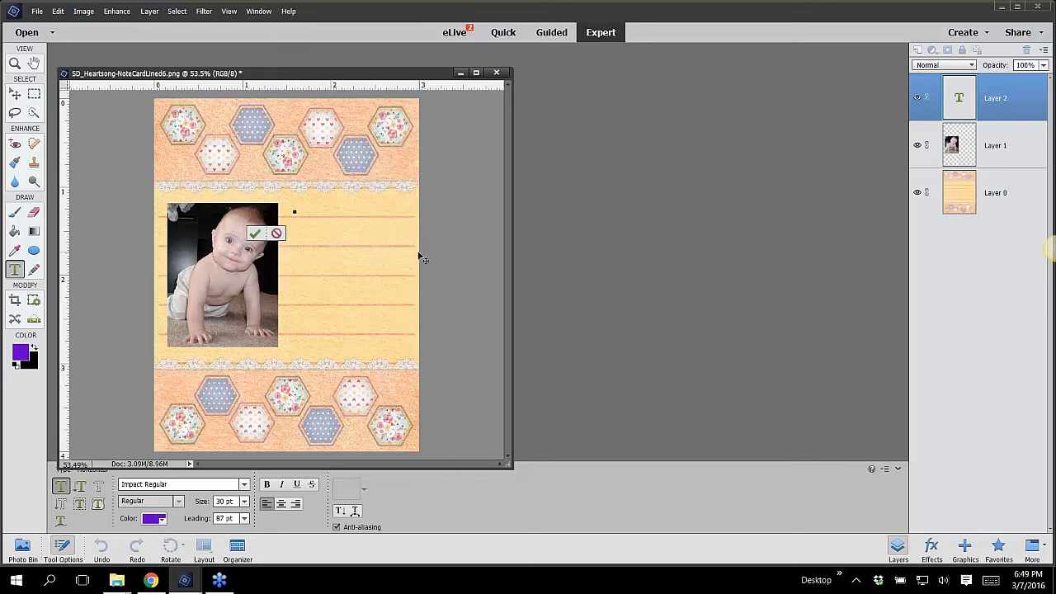
pyautogui.write('Jacey')
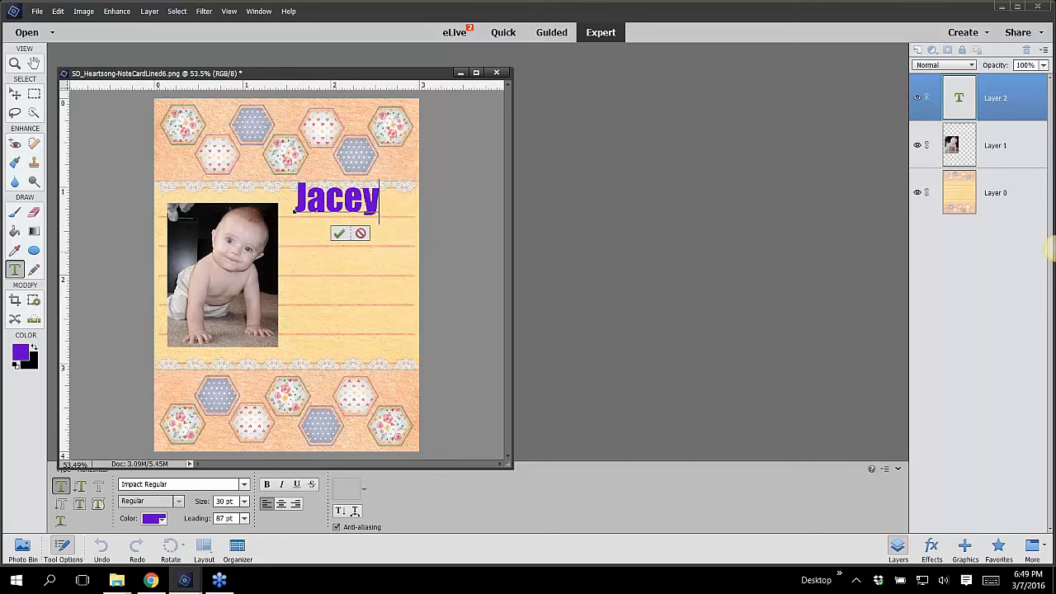
pyautogui.press('Return')
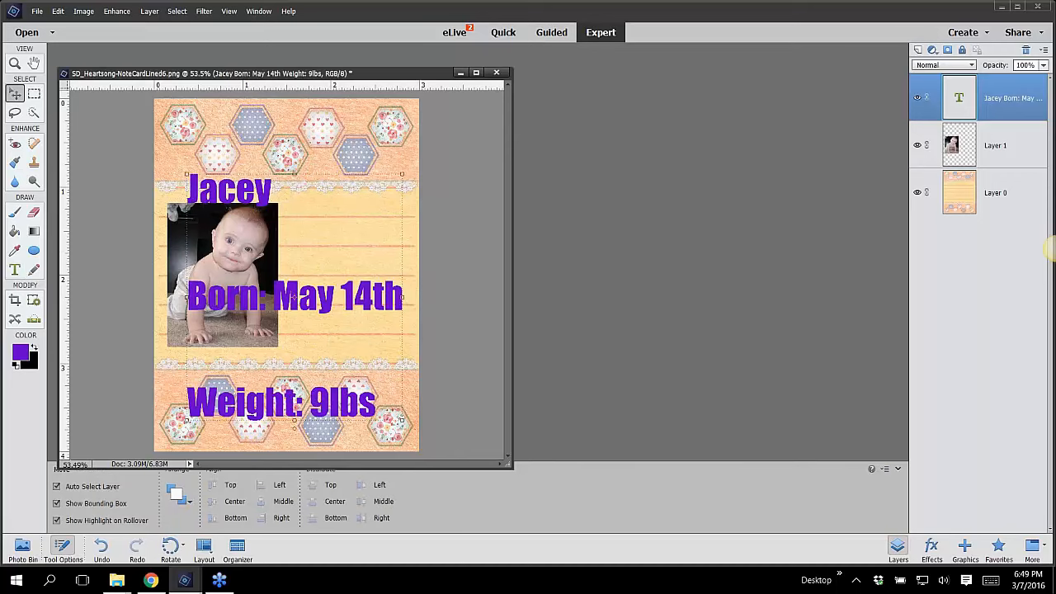
# Edit the last text line to read "Weight: 9 lbs" with a space after the number
pyautogui.click(17, 271)
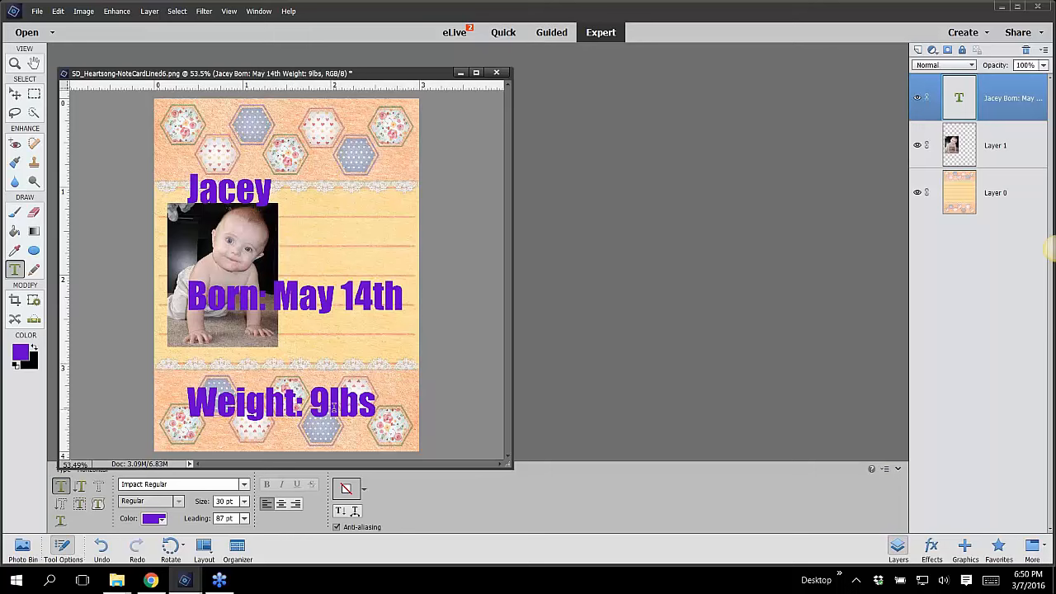
pyautogui.click(334, 406)
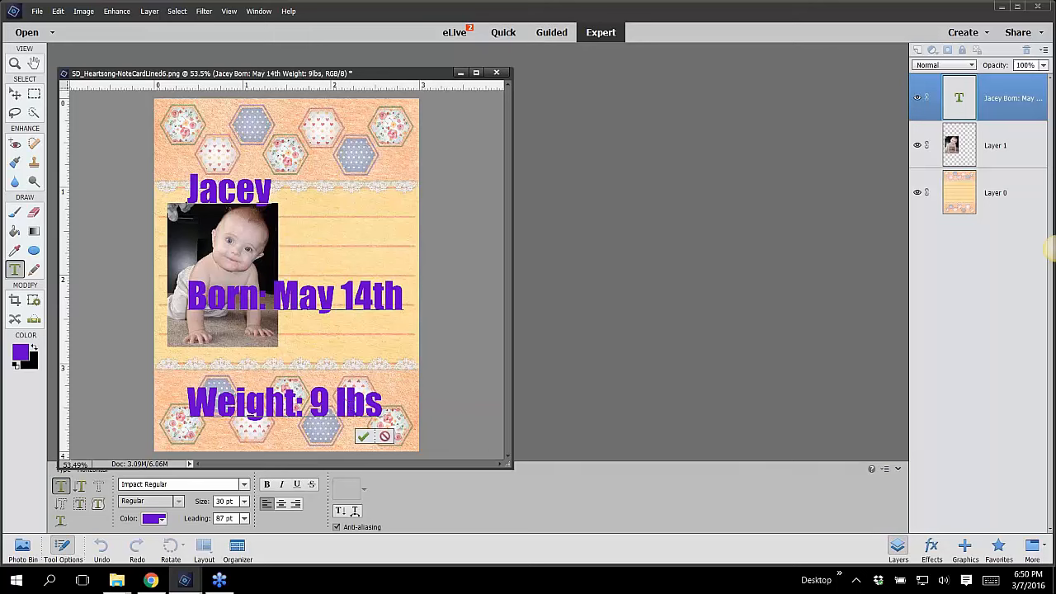
pyautogui.click(363, 436)
pyautogui.press('v')
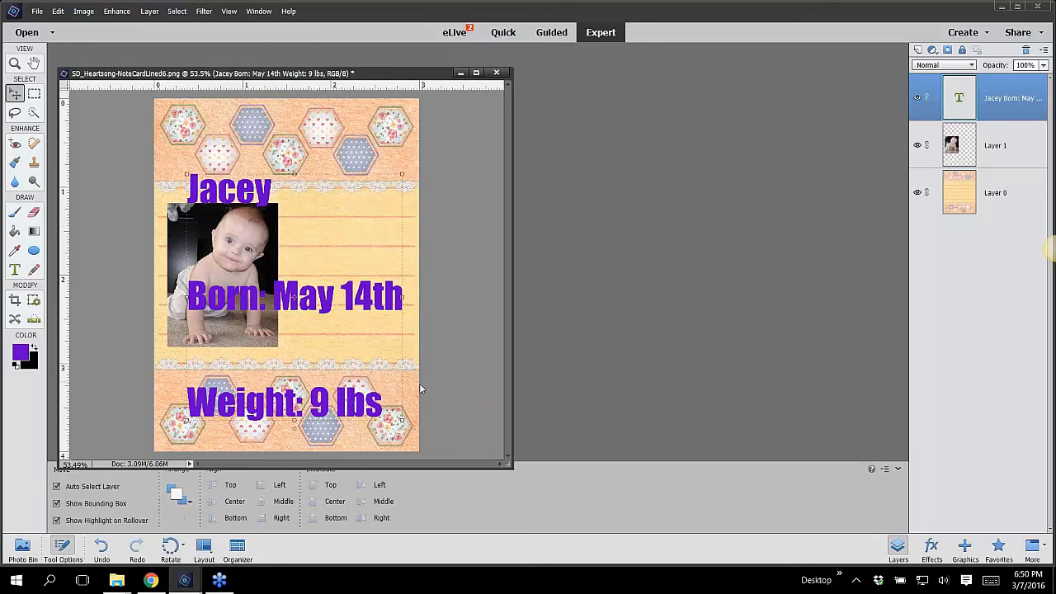
# Shorten the note card window to uncover the type options, and set the text layer to French Script MT Regular with 36 pt leading
pyautogui.click(15, 270)
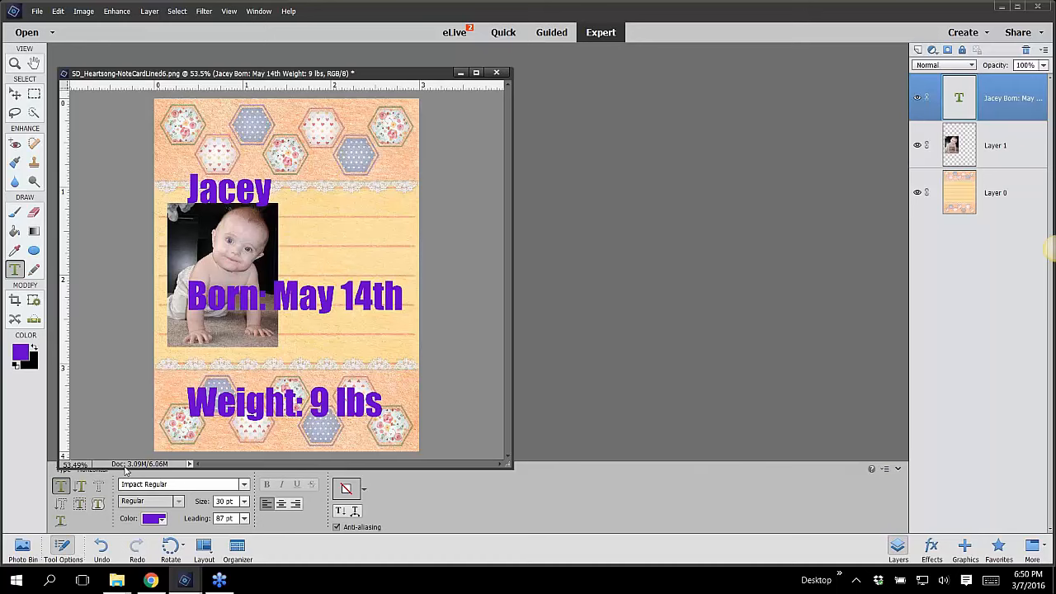
pyautogui.moveTo(125, 468); pyautogui.dragTo(124, 429)
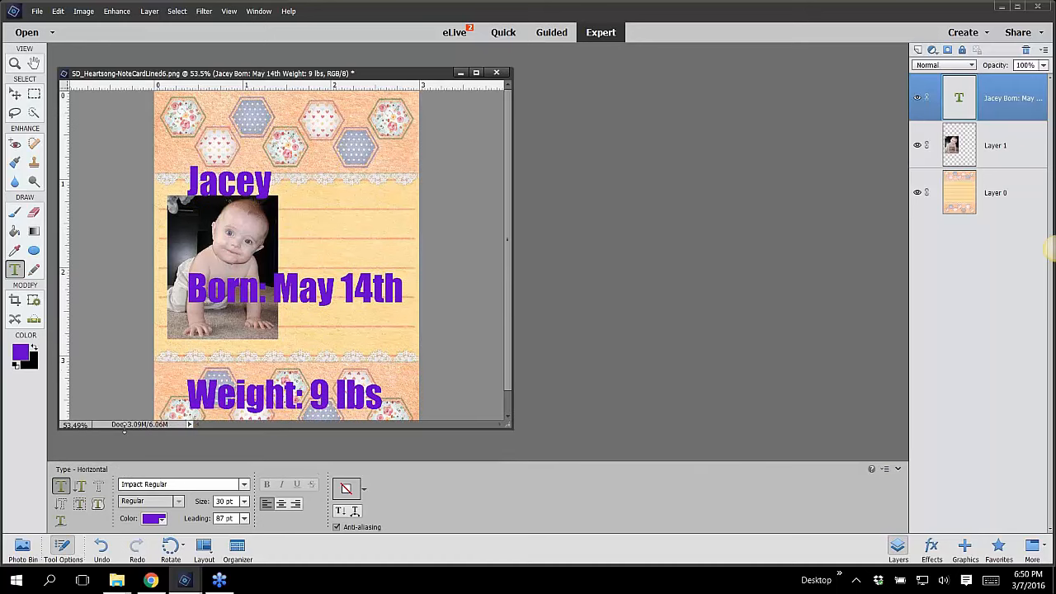
pyautogui.click(245, 488)
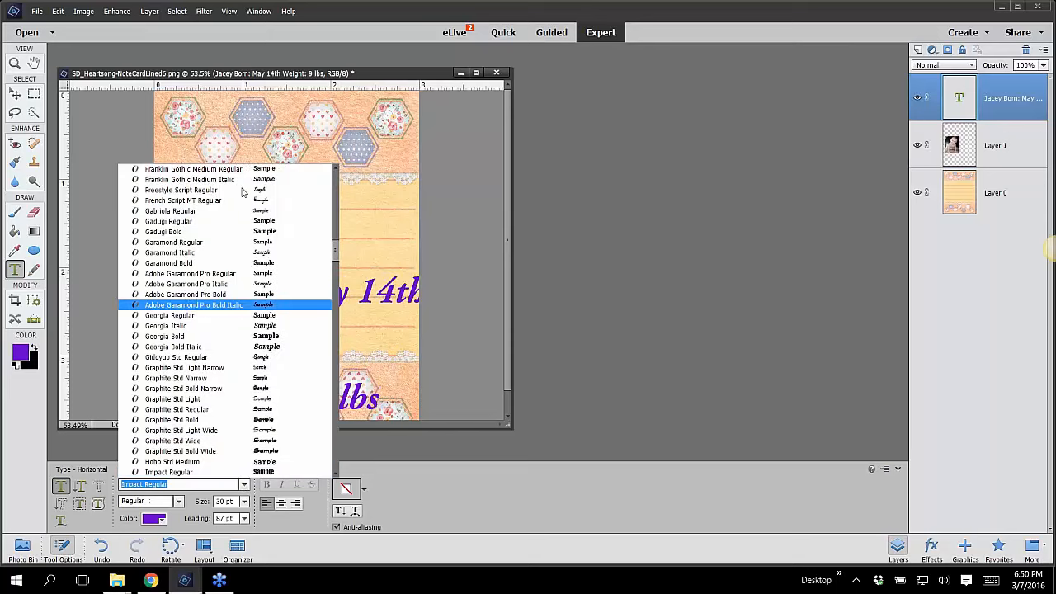
pyautogui.click(248, 203)
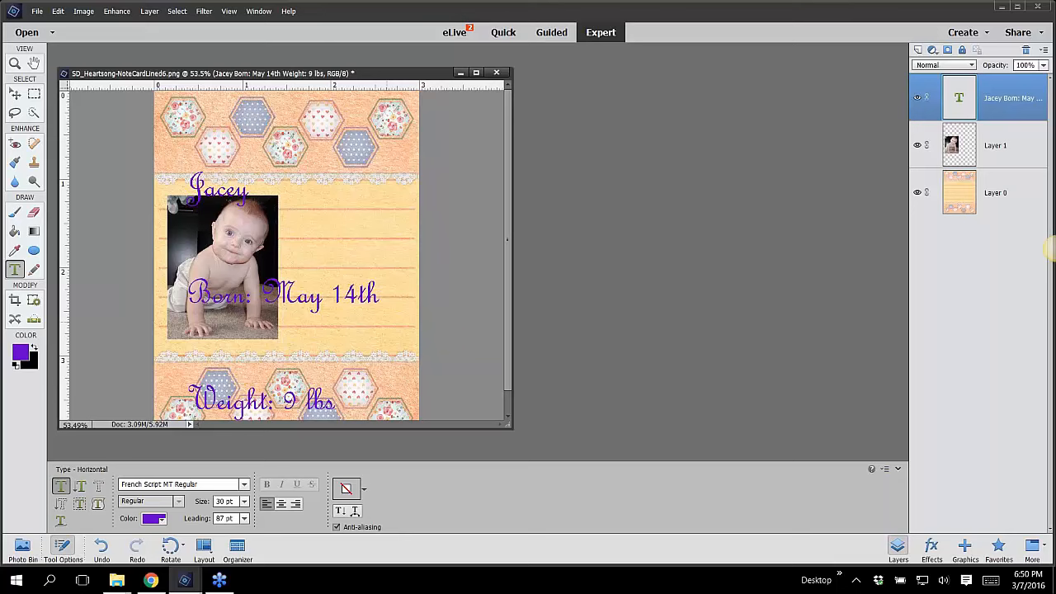
pyautogui.click(245, 520)
pyautogui.click(235, 472)
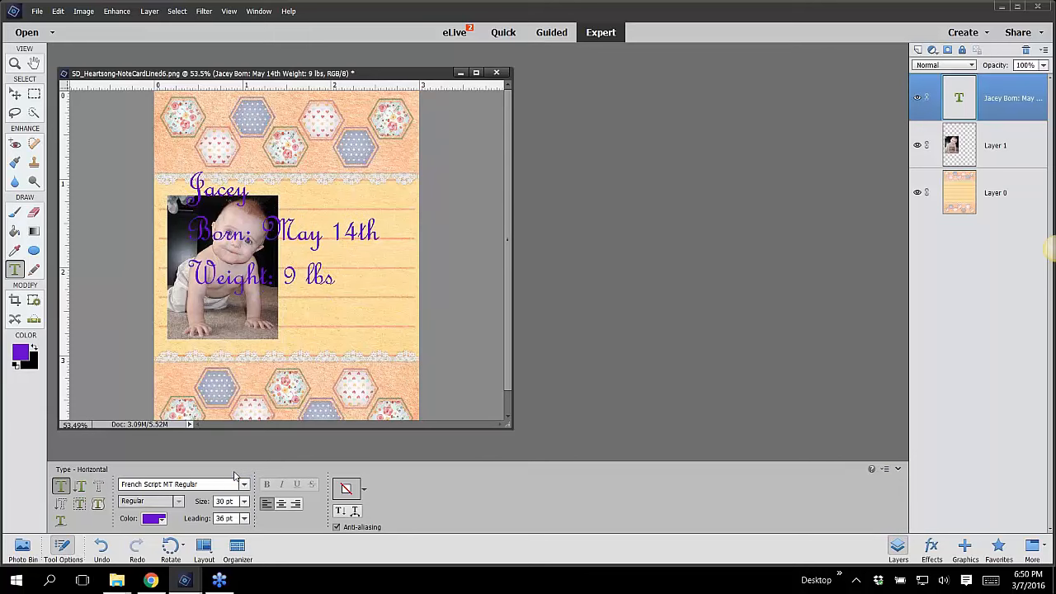